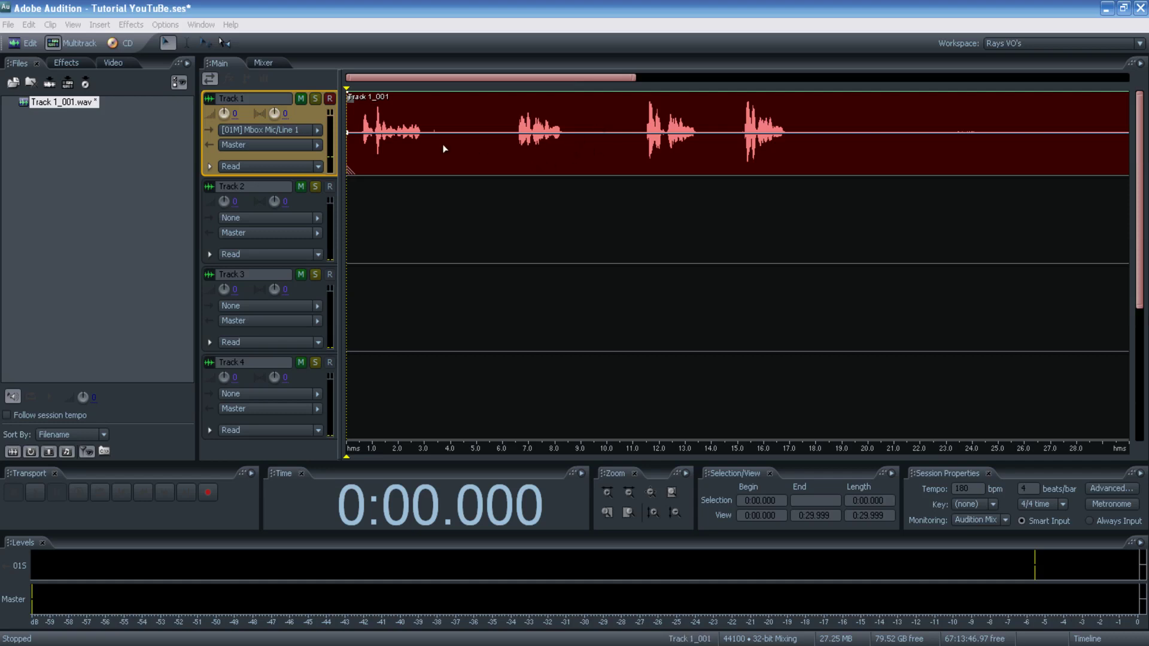
Step: Play back the Track 1 recording from the start and again from 0:35.000
key(space)
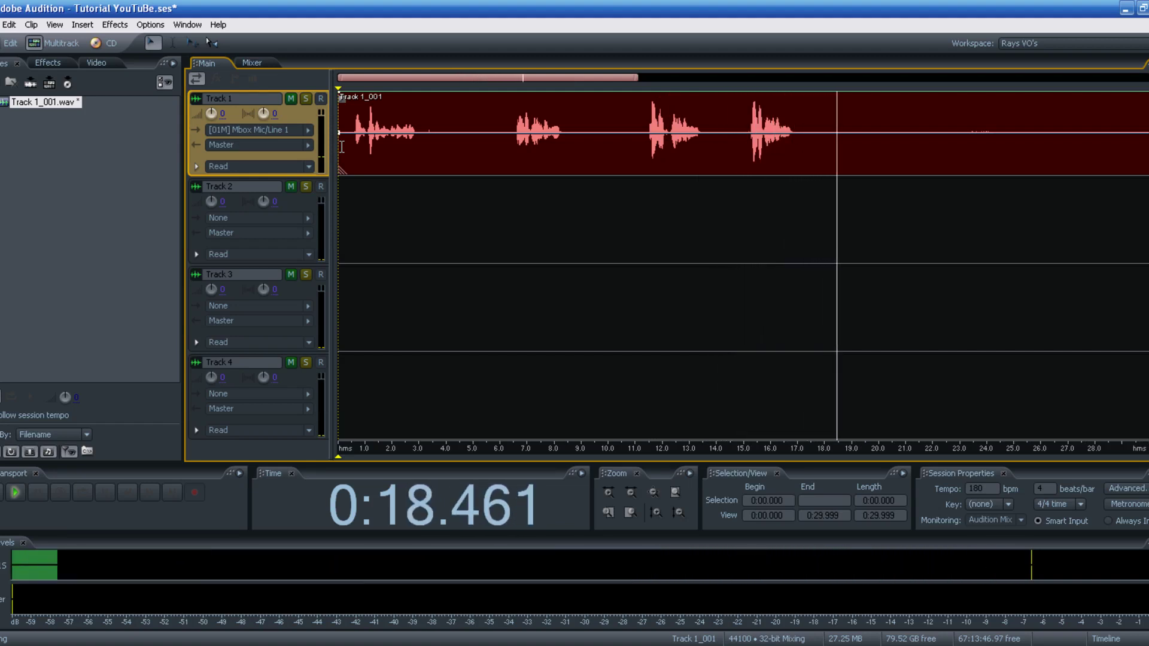
key(space)
drag(486, 78, 700, 79)
click(700, 118)
key(space)
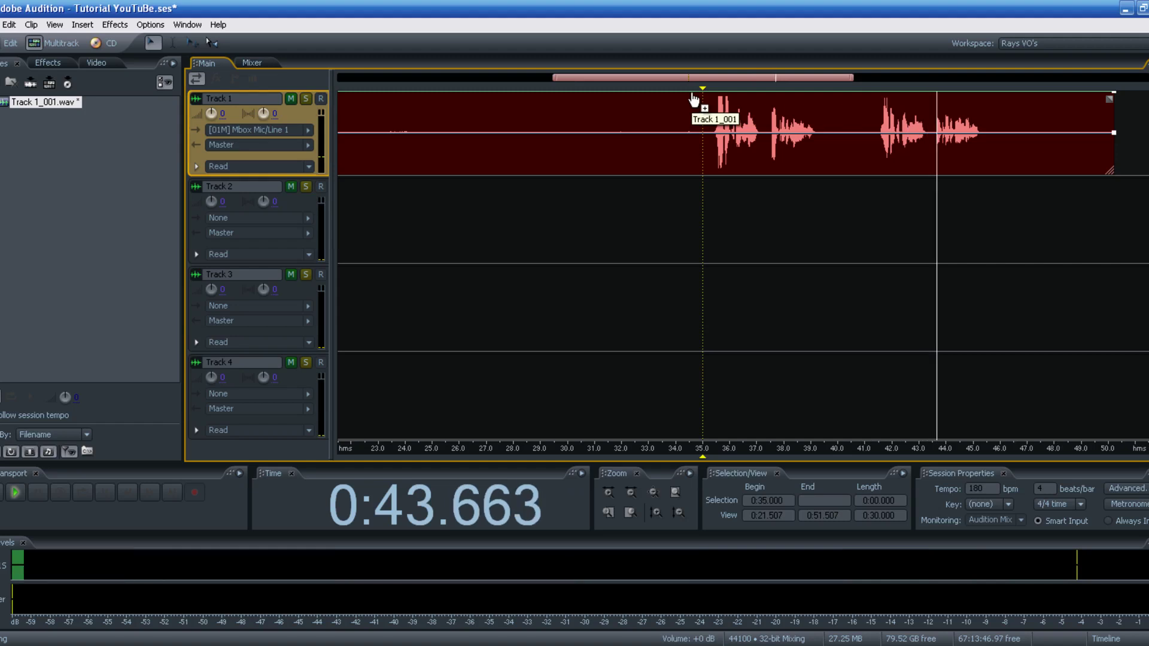
key(space)
key(Home)
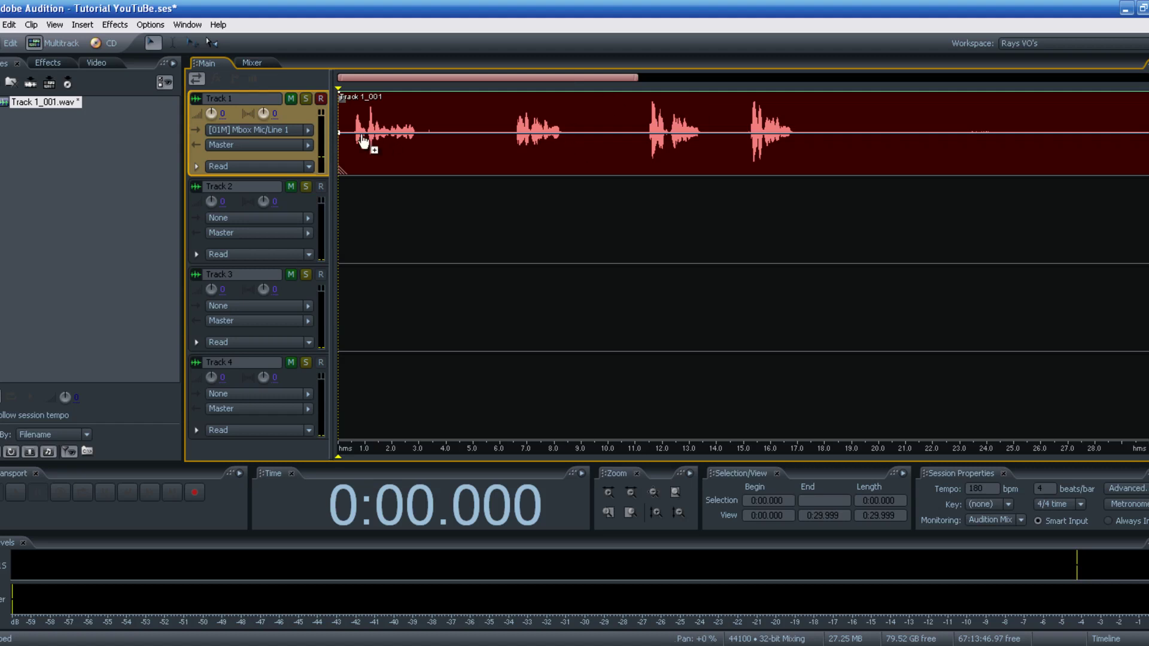
Step: Open the Track 1 clip for waveform editing and delete its opening phrase, about the first 4.2 seconds
double_click(462, 123)
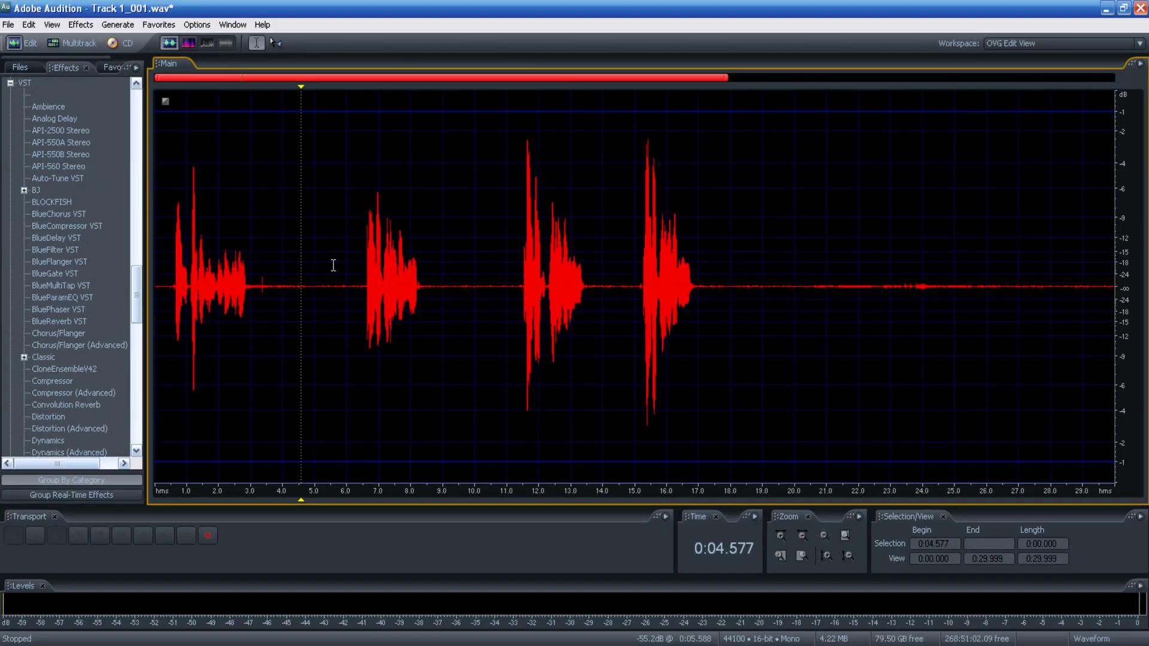
drag(756, 288, 1033, 274)
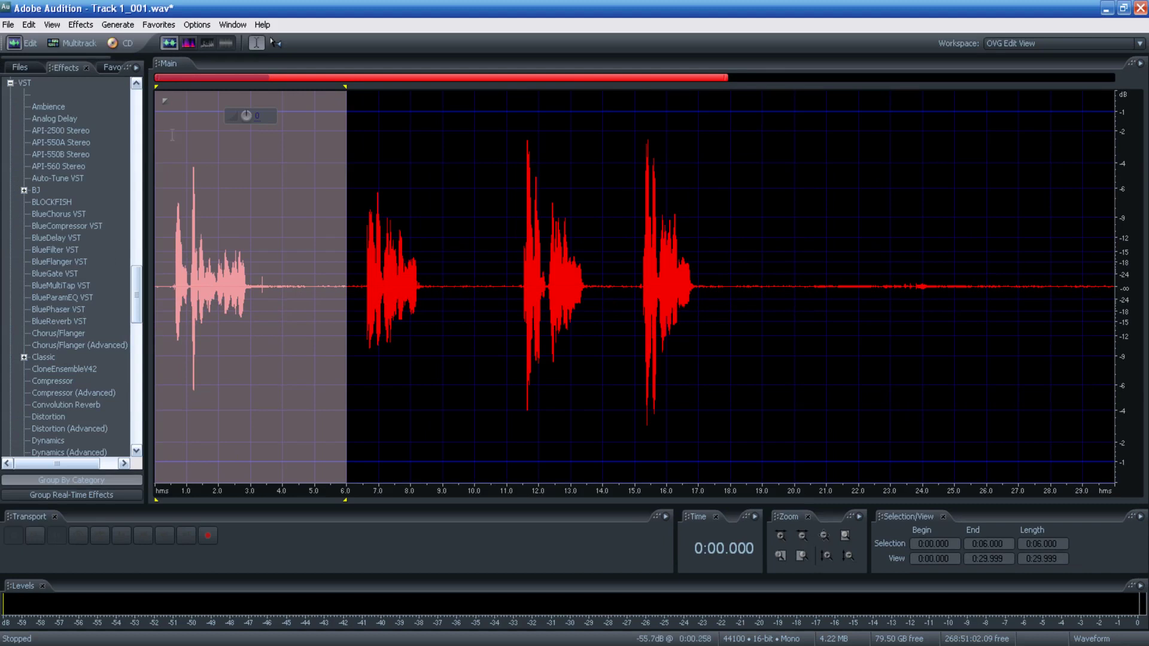
drag(288, 285, 81, 284)
key(Delete)
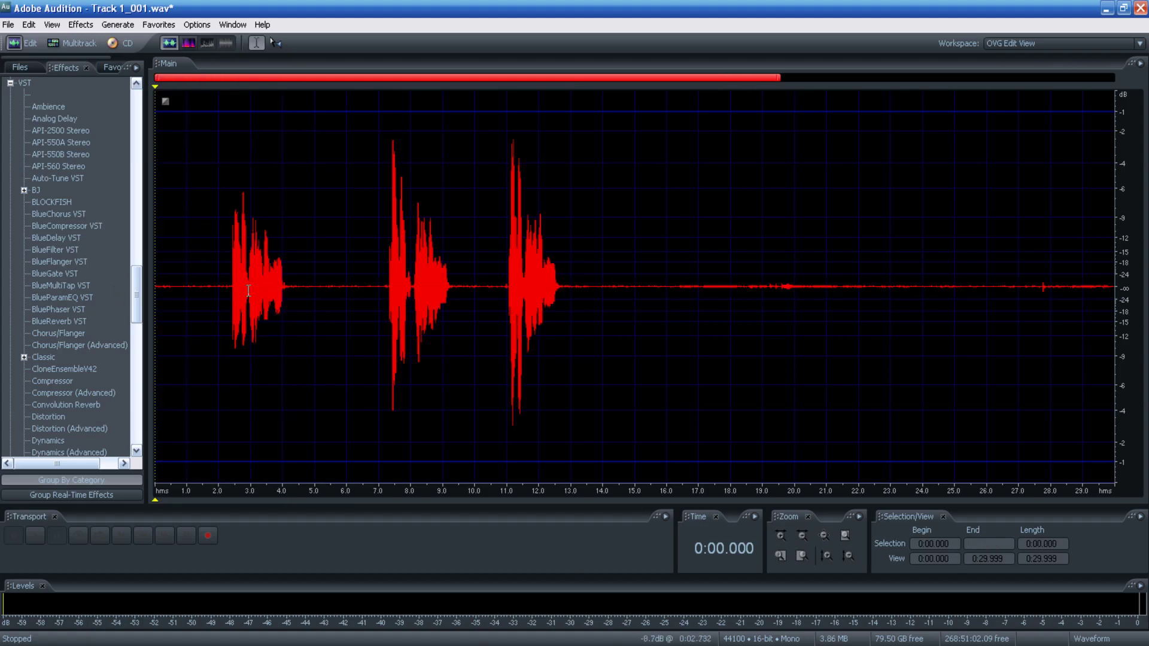
Step: Capture a Noise Reduction (process) profile from the first 2.136 seconds of background noise before the first phrase
drag(222, 287, 153, 245)
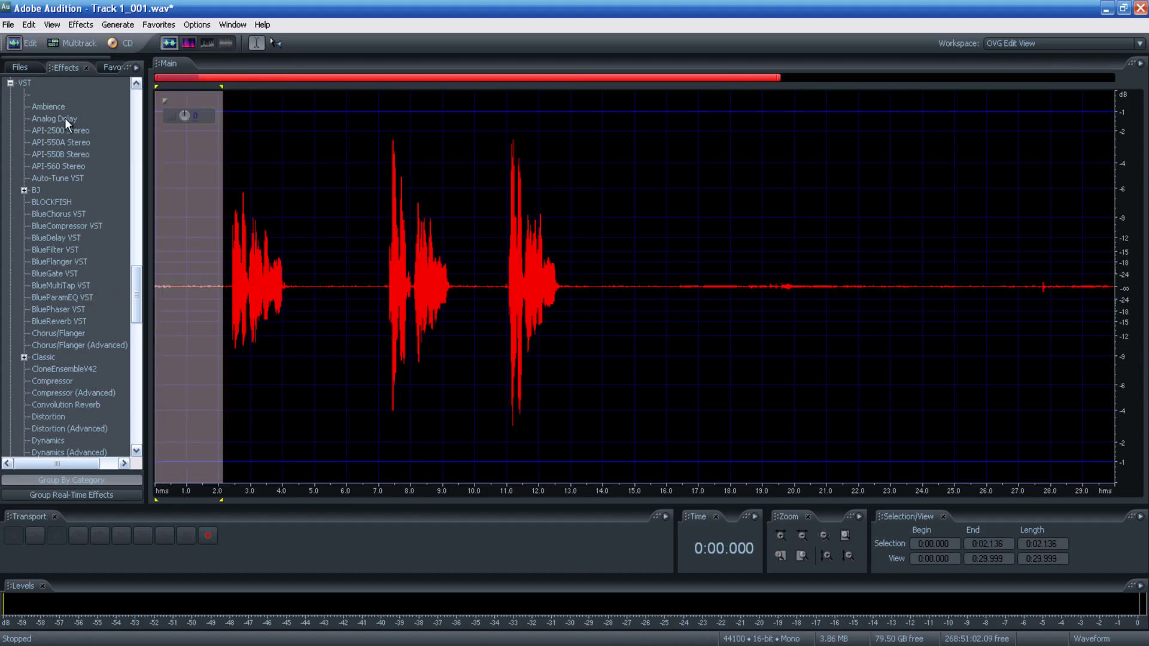
click(70, 26)
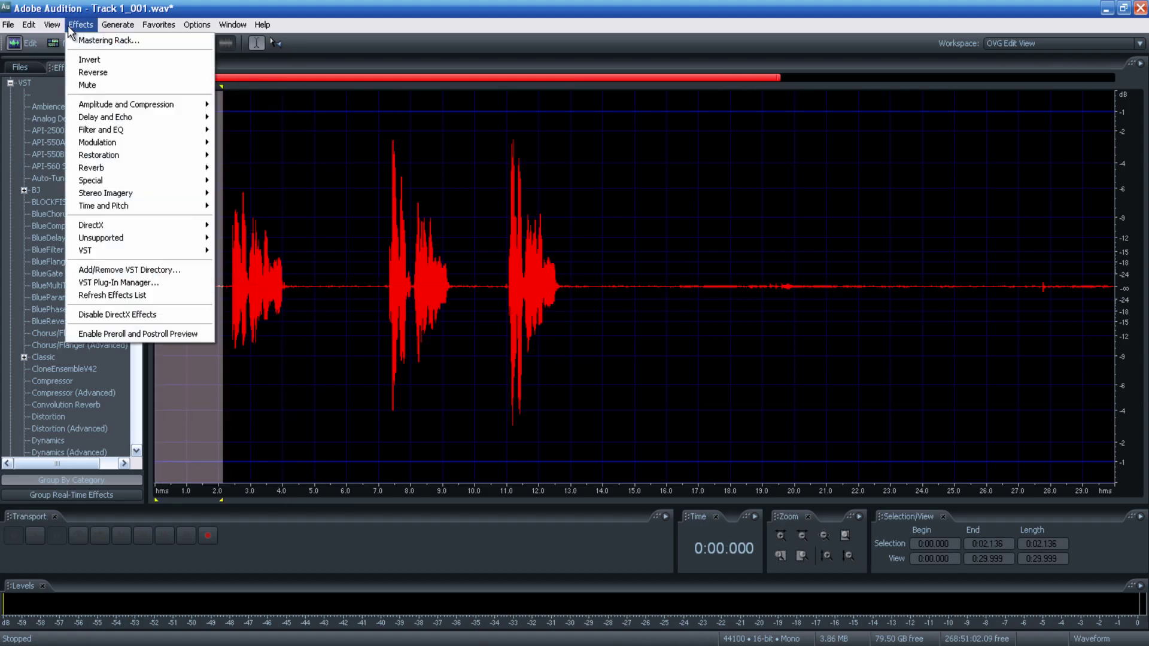
mouse_move(110, 156)
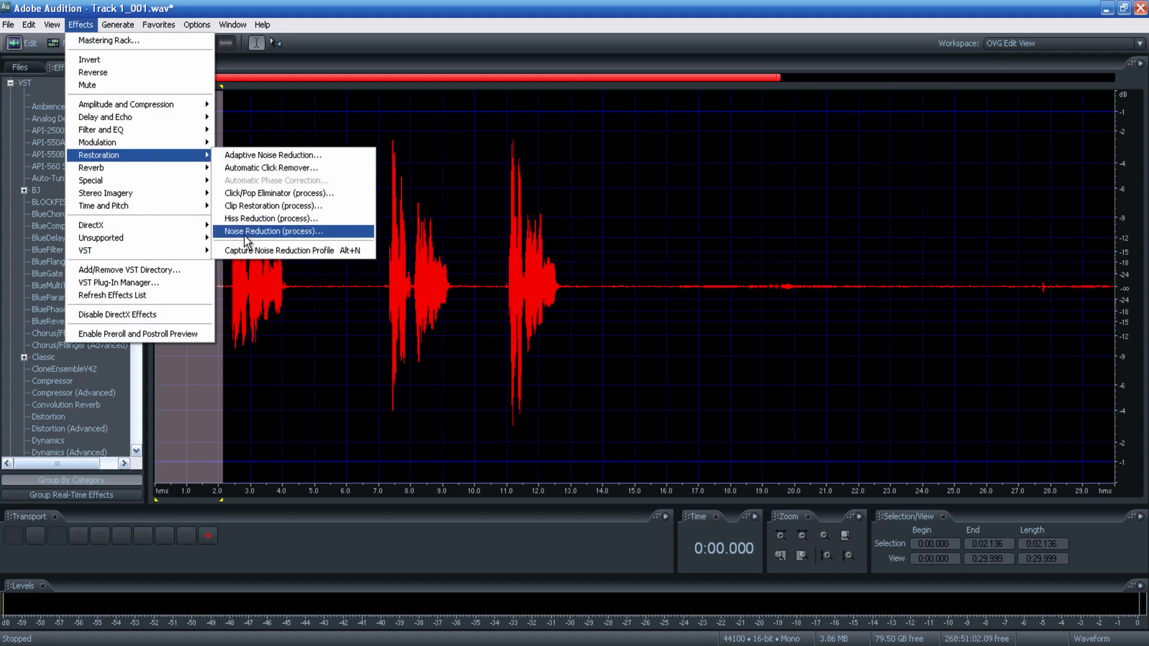
click(264, 232)
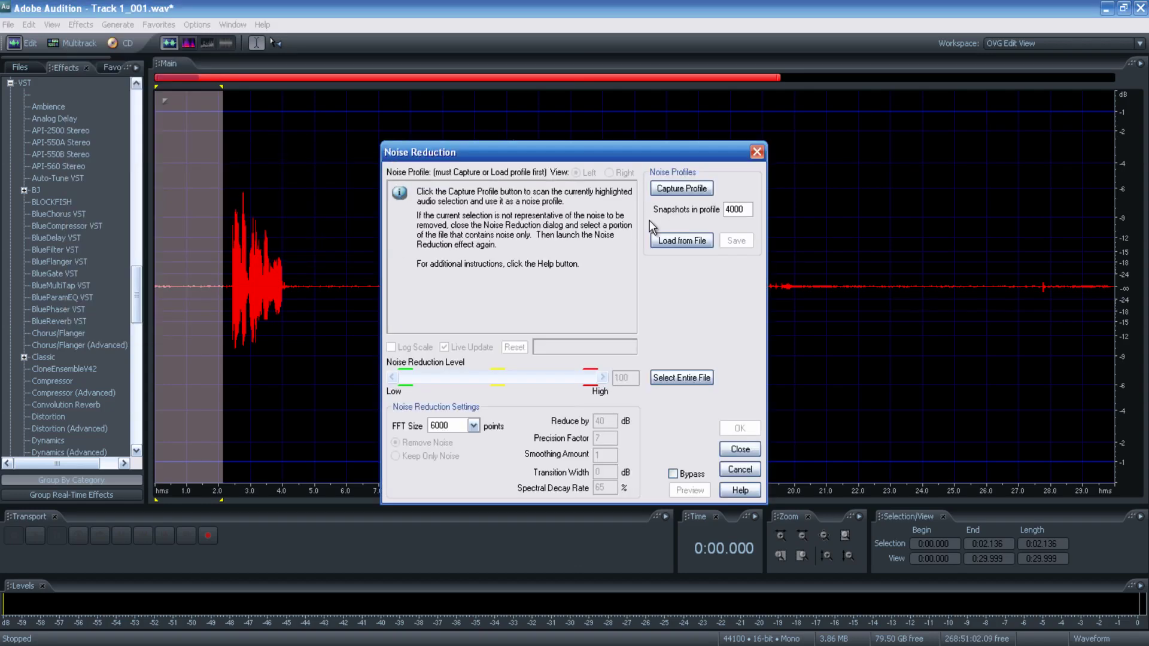
click(691, 191)
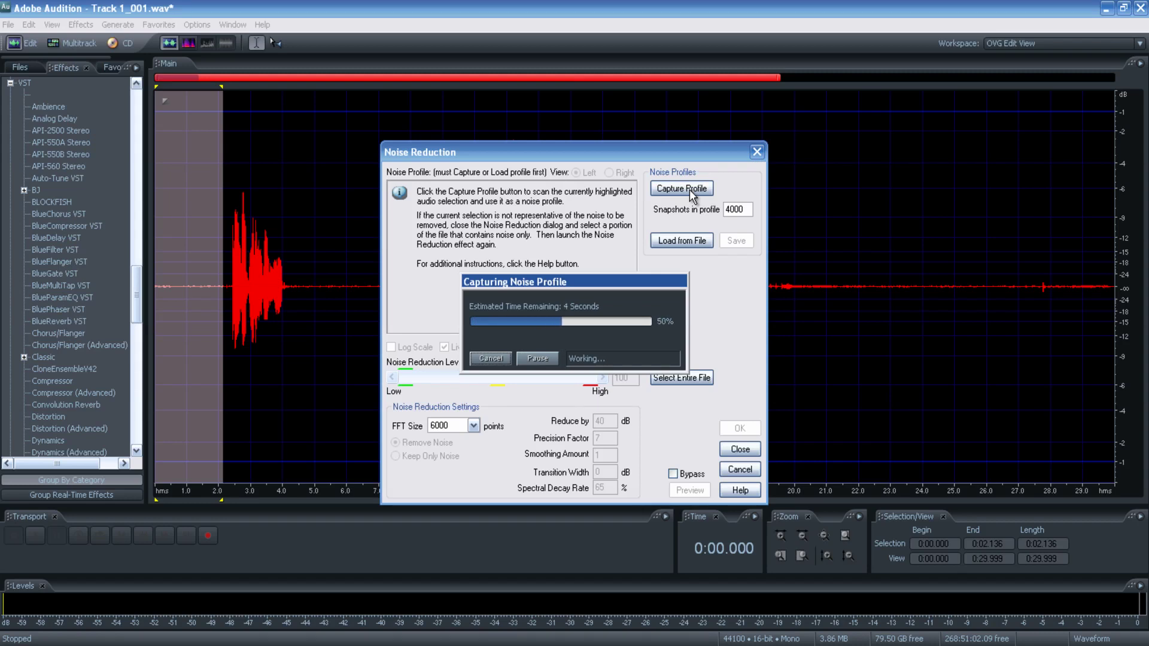
Step: Set the noise reduction level to 99 and apply the noise reduction to the entire file
click(394, 379)
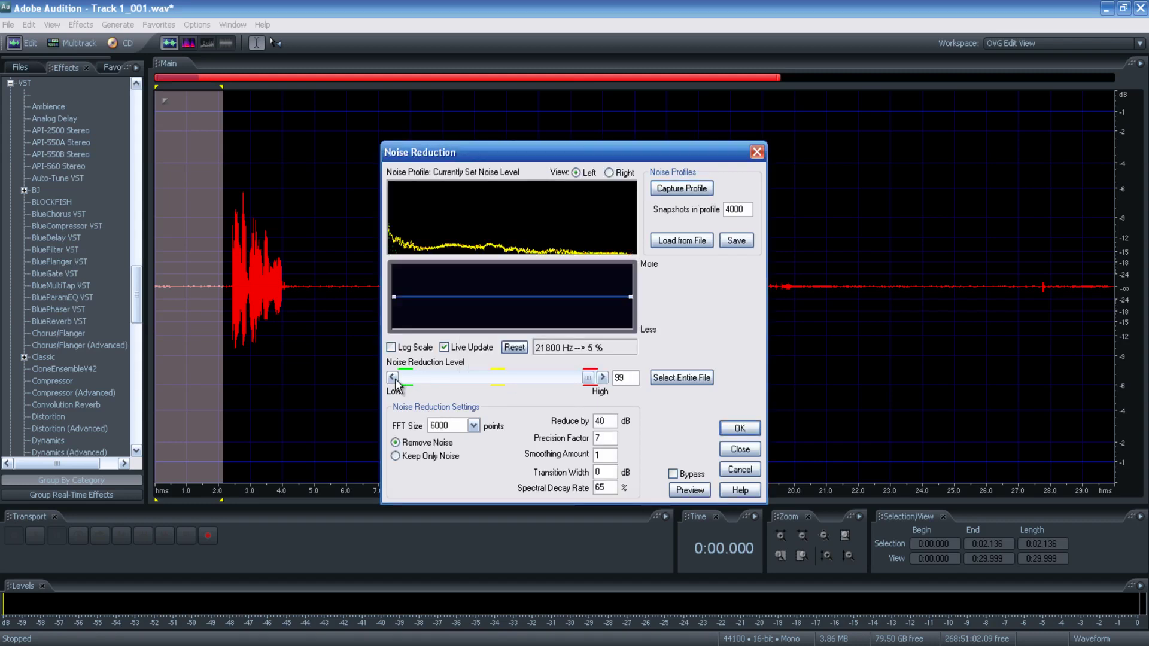
click(709, 378)
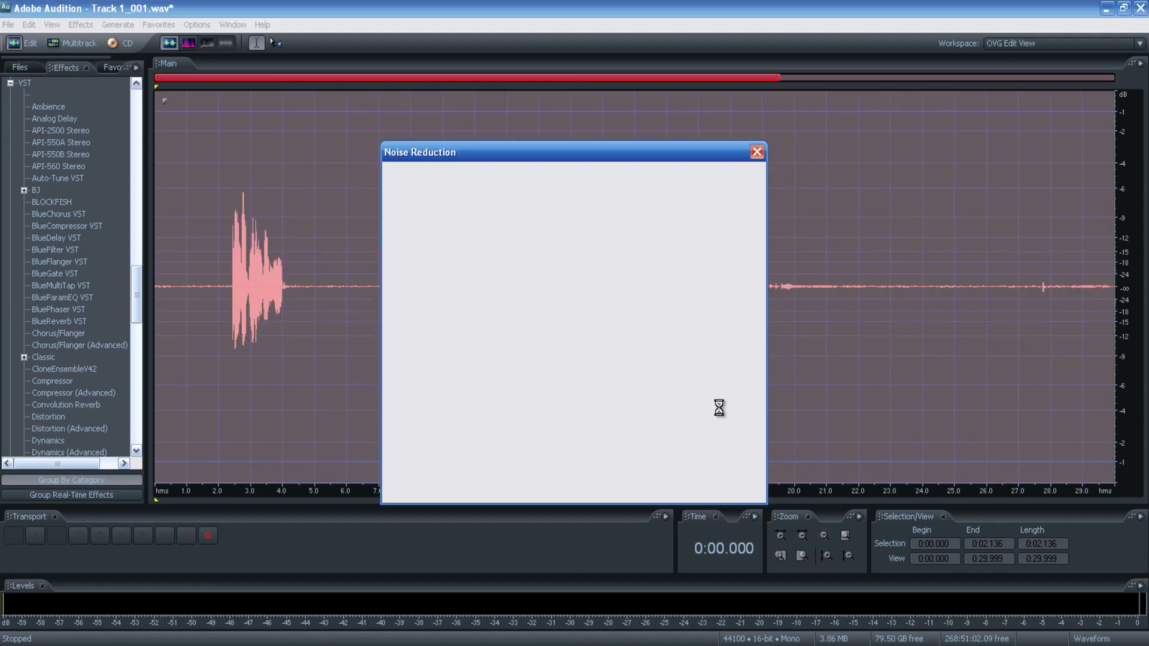
click(739, 428)
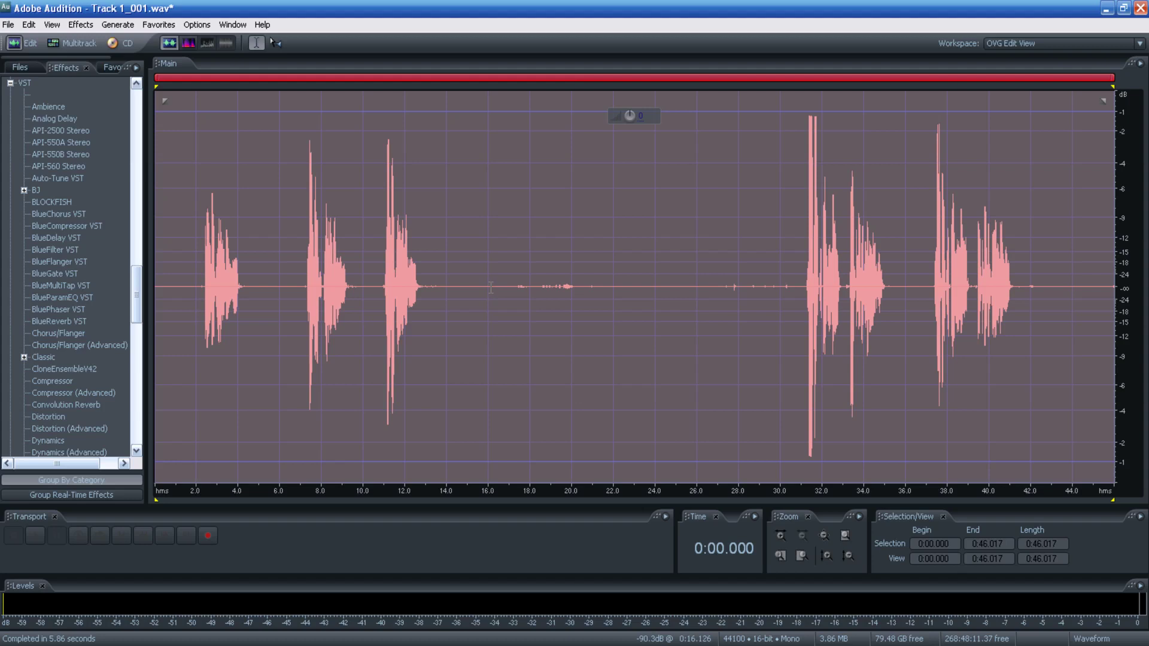
Step: Delete the long gap between the third and fourth phrases, from 0:16.000 to 0:30.390
drag(488, 288, 786, 286)
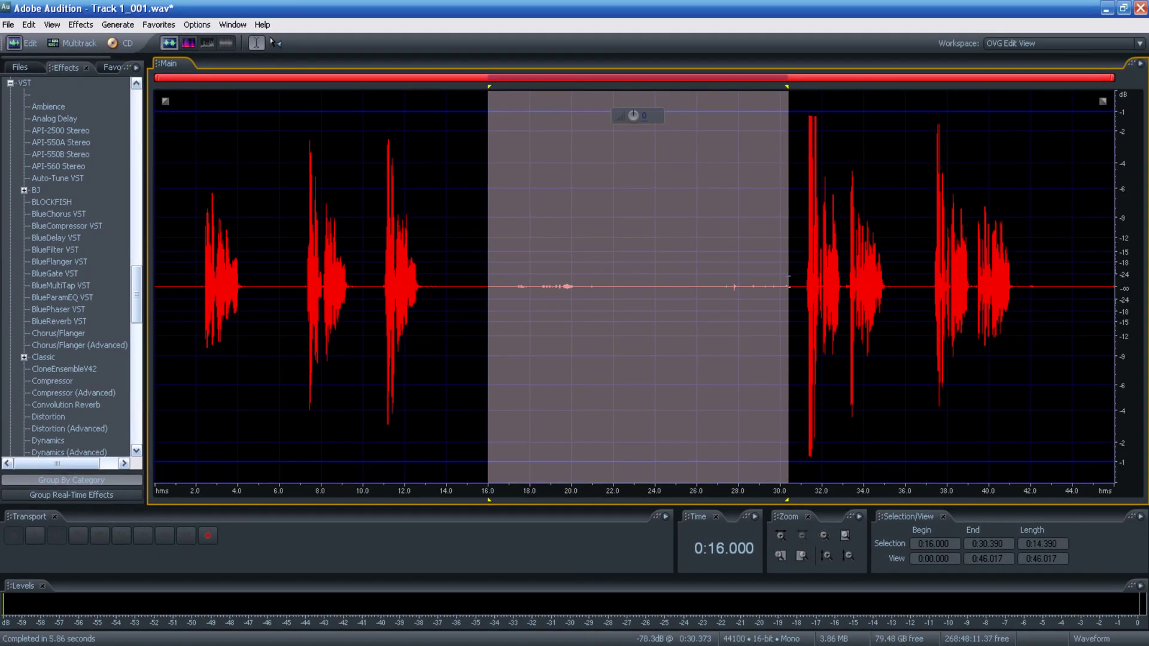
scroll(787, 281, up, 1)
key(Escape)
Step: Trim about 2 seconds of silence from the start and everything after 0:25.000 at the end
click(222, 293)
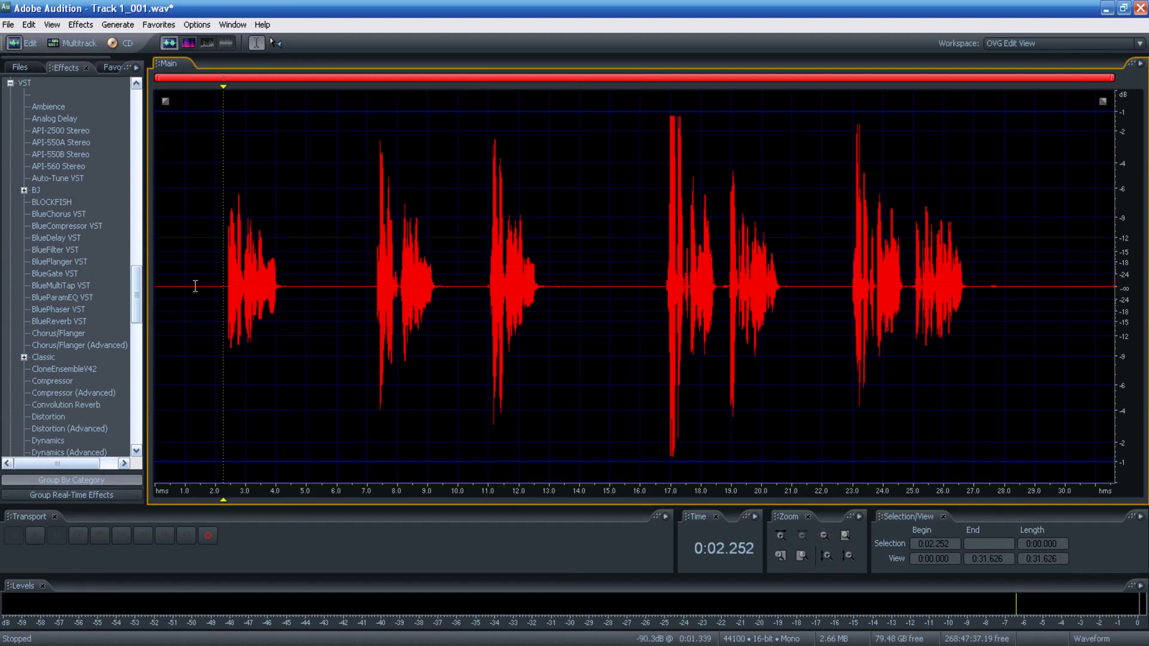
drag(214, 285, 78, 291)
key(Delete)
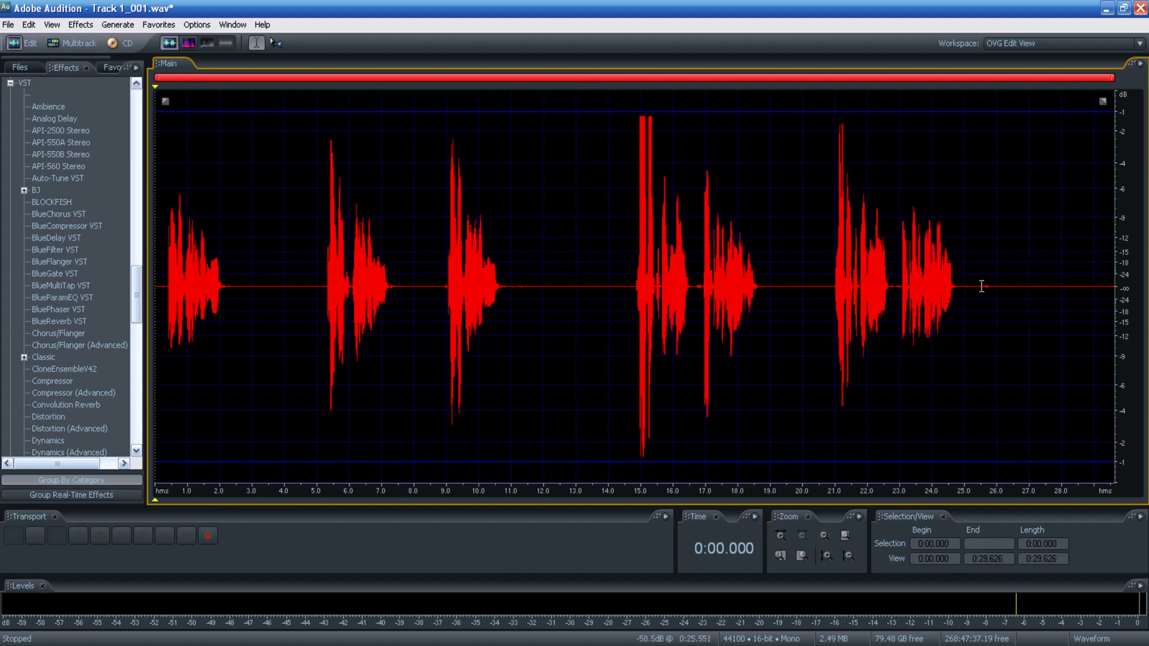
drag(967, 290, 1115, 239)
key(Delete)
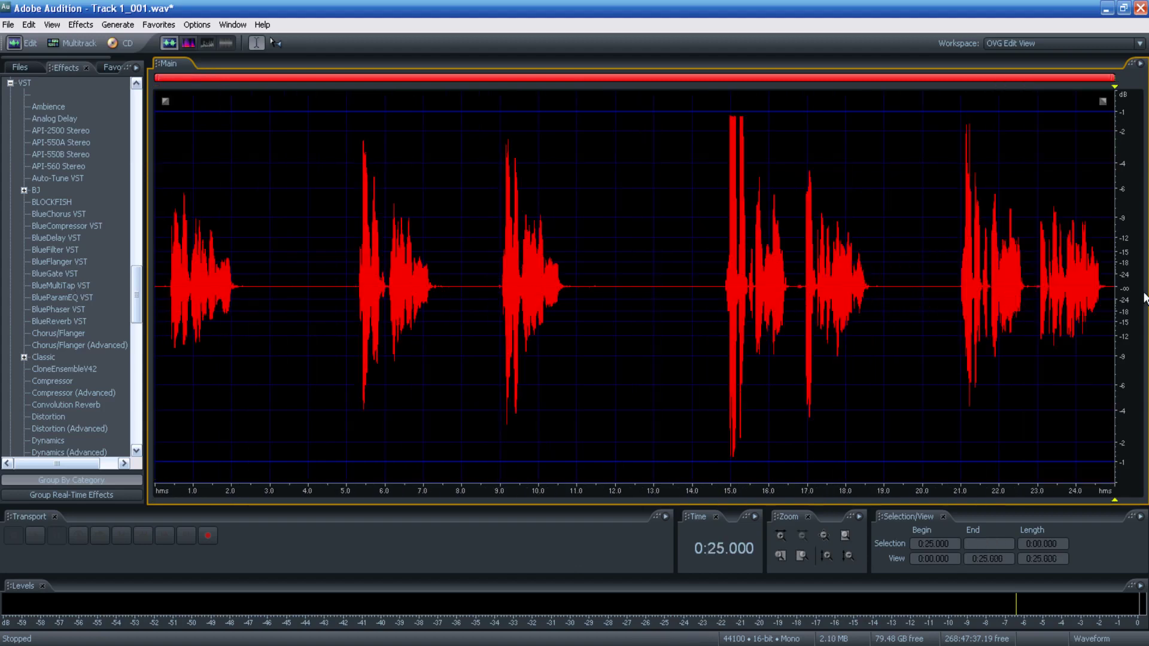
Step: Zoom in on the third phrase and play it from 0:08.943 to check for unwanted sounds
drag(569, 287, 635, 288)
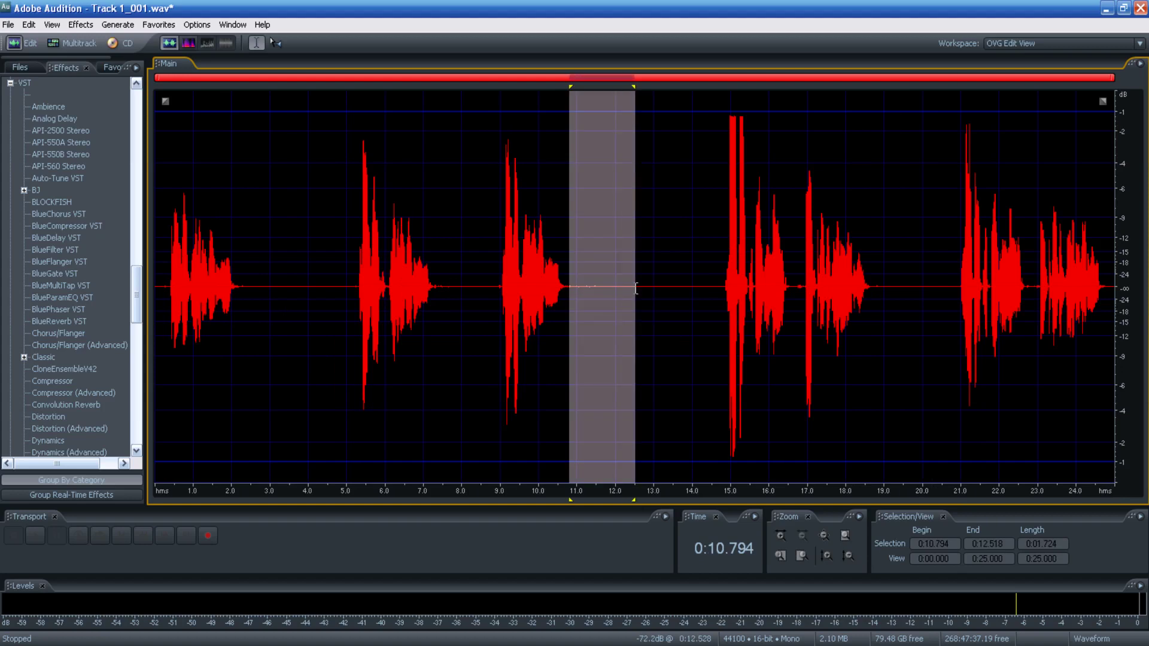
key(ctrl+e)
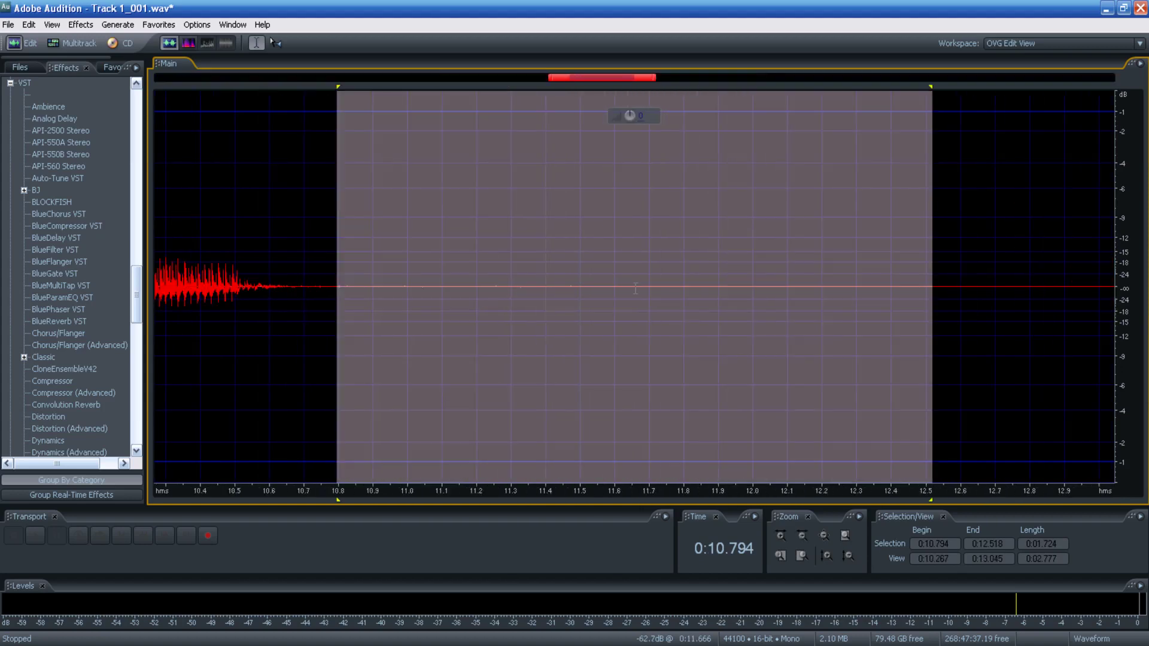
drag(606, 77, 551, 77)
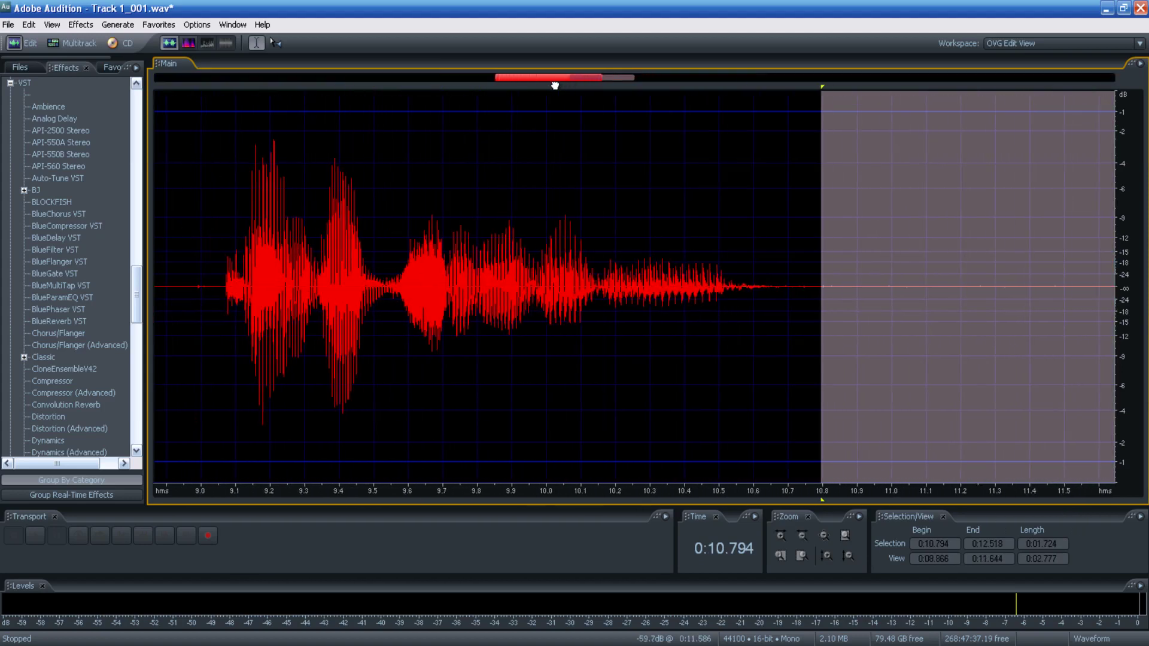
click(187, 282)
key(space)
key(space)
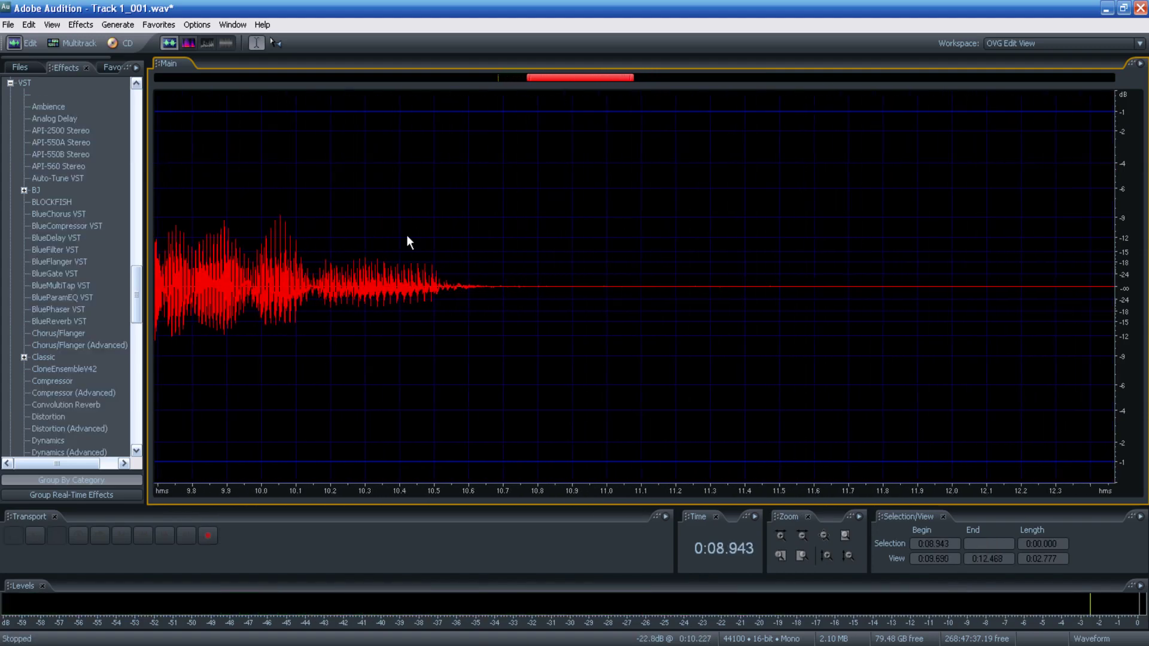
Step: Silence the gap between the second and third phrases, 0:07.400 to 0:09.000, by lowering its volume about 87.7 dB
drag(576, 78, 502, 84)
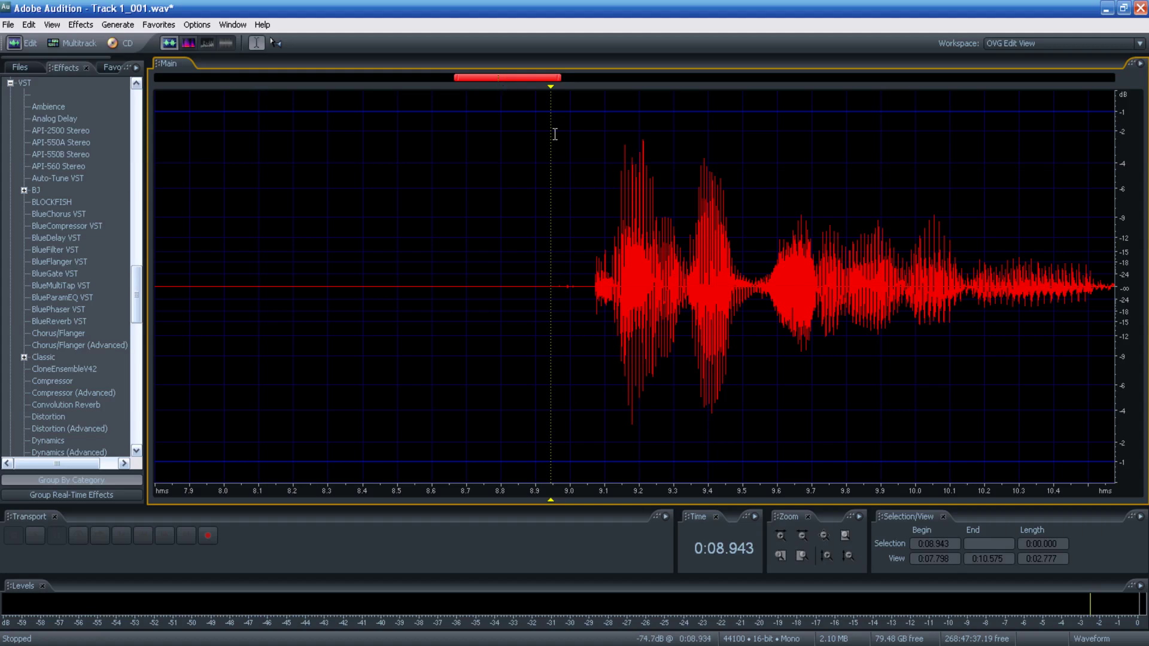
drag(583, 287, 524, 257)
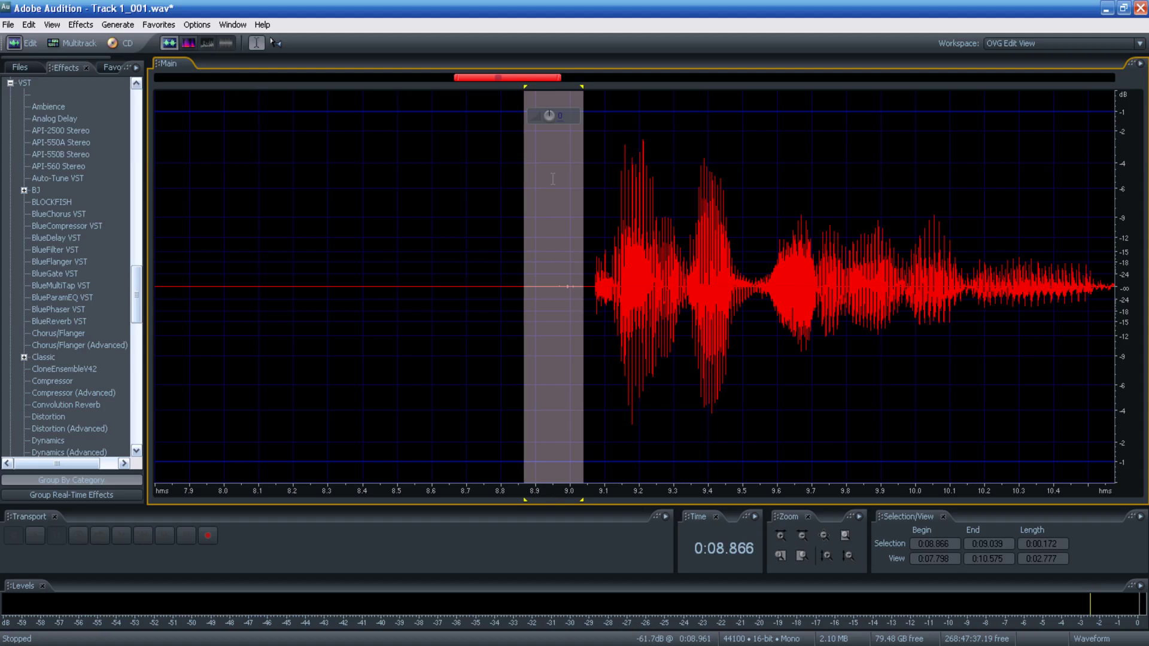
click(586, 288)
scroll(585, 287, down, 3)
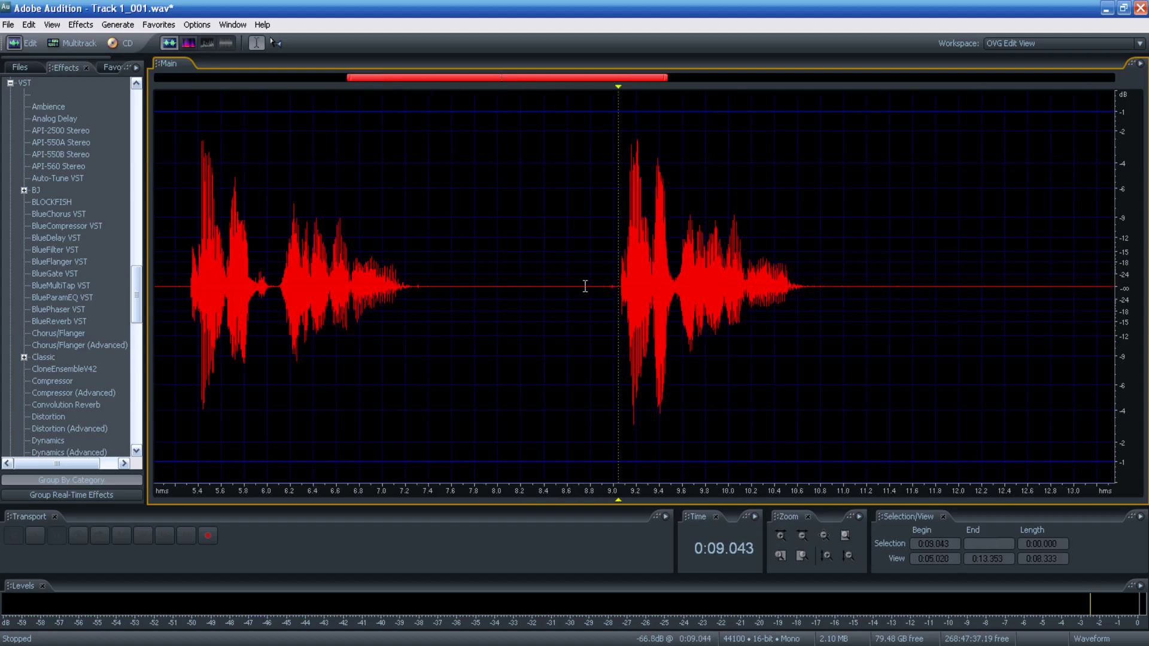
drag(612, 286, 429, 281)
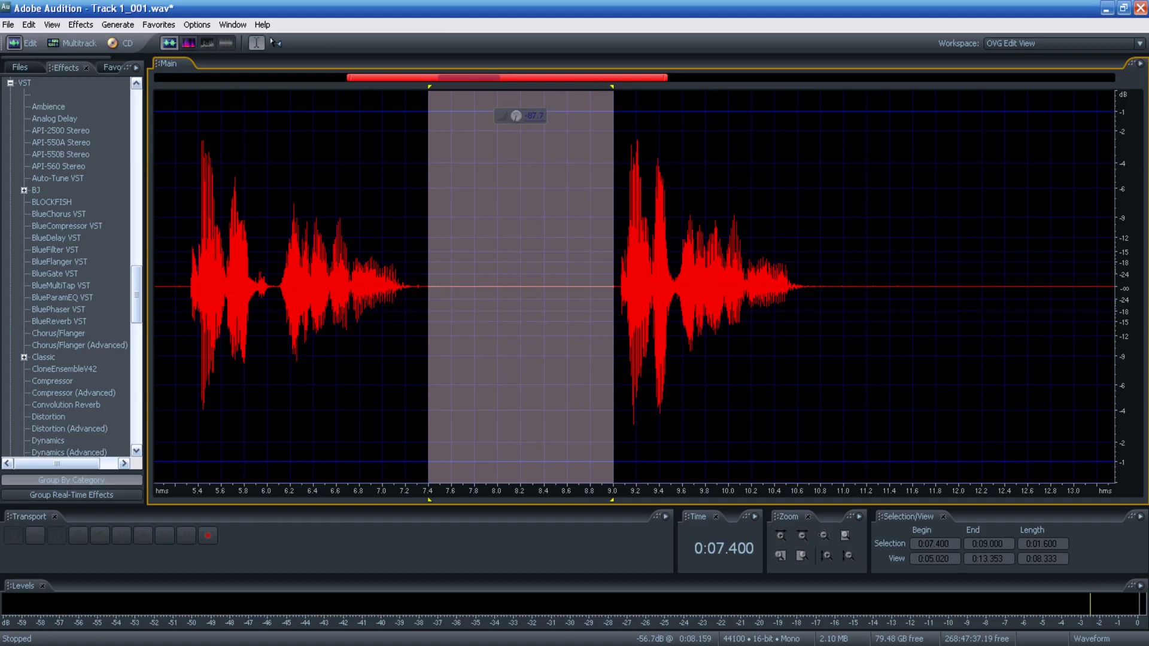
drag(472, 281, 553, 285)
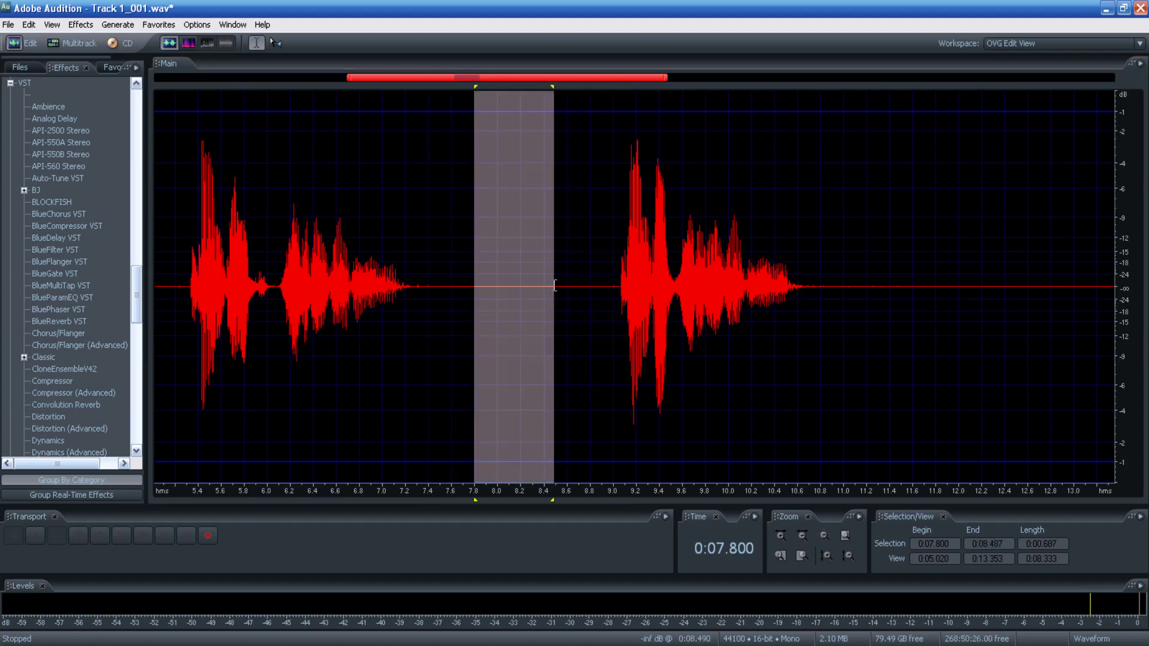
click(477, 244)
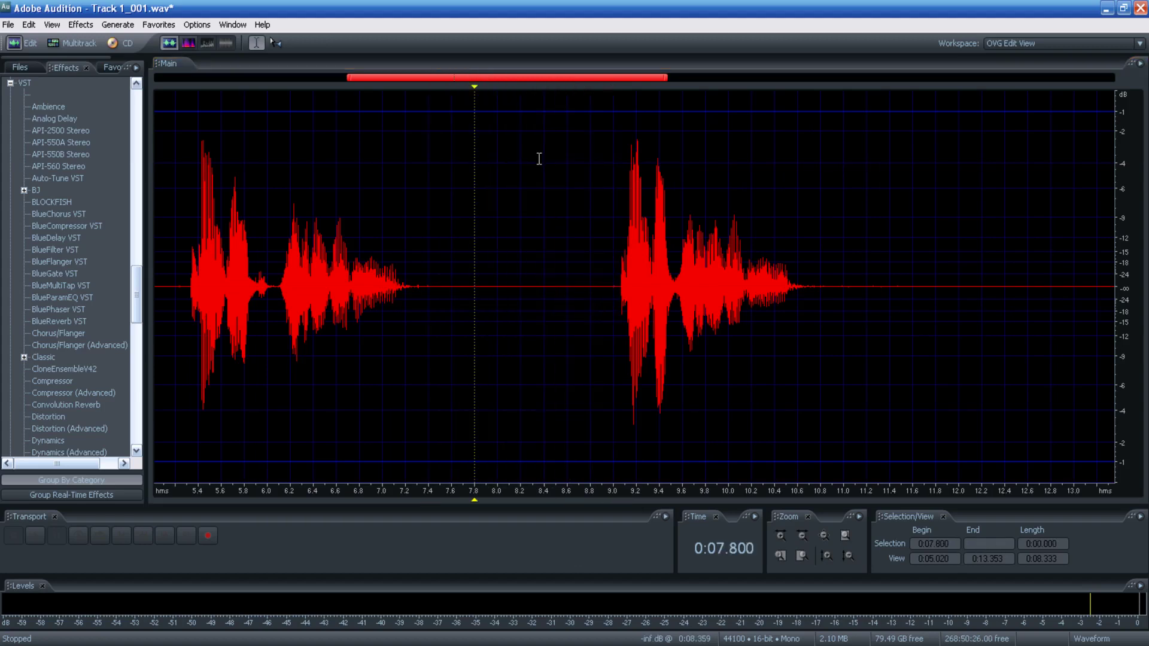
Step: Show the whole recording and open the Dynamics Processing effect for it
key(Home)
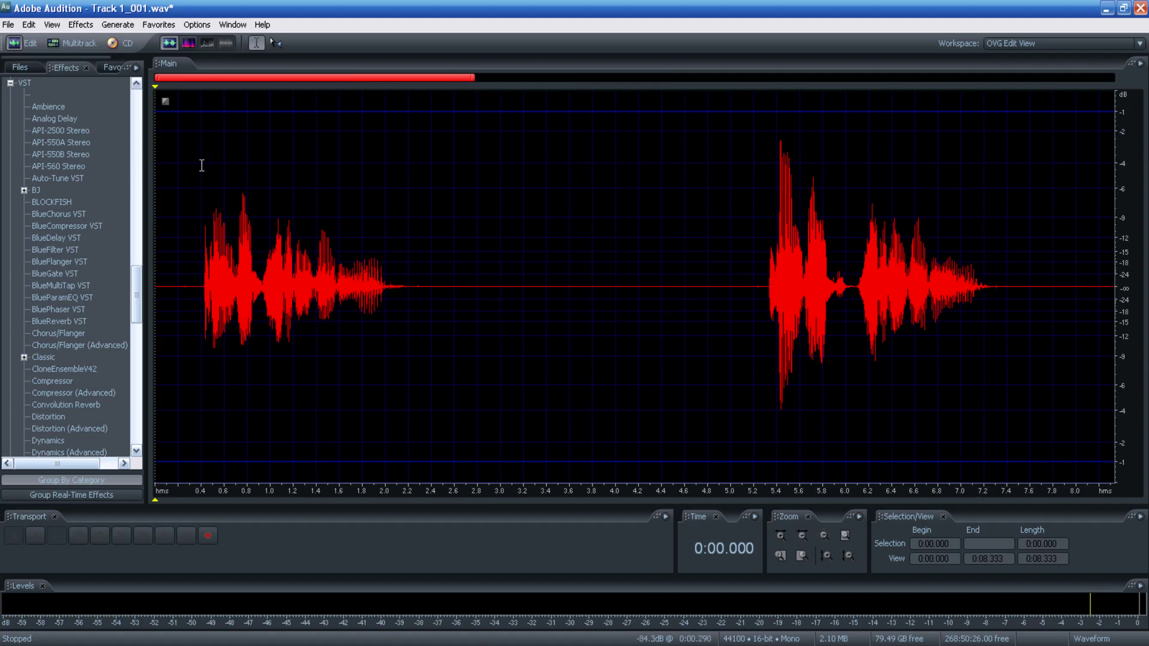
click(140, 105)
click(139, 105)
click(139, 104)
click(139, 104)
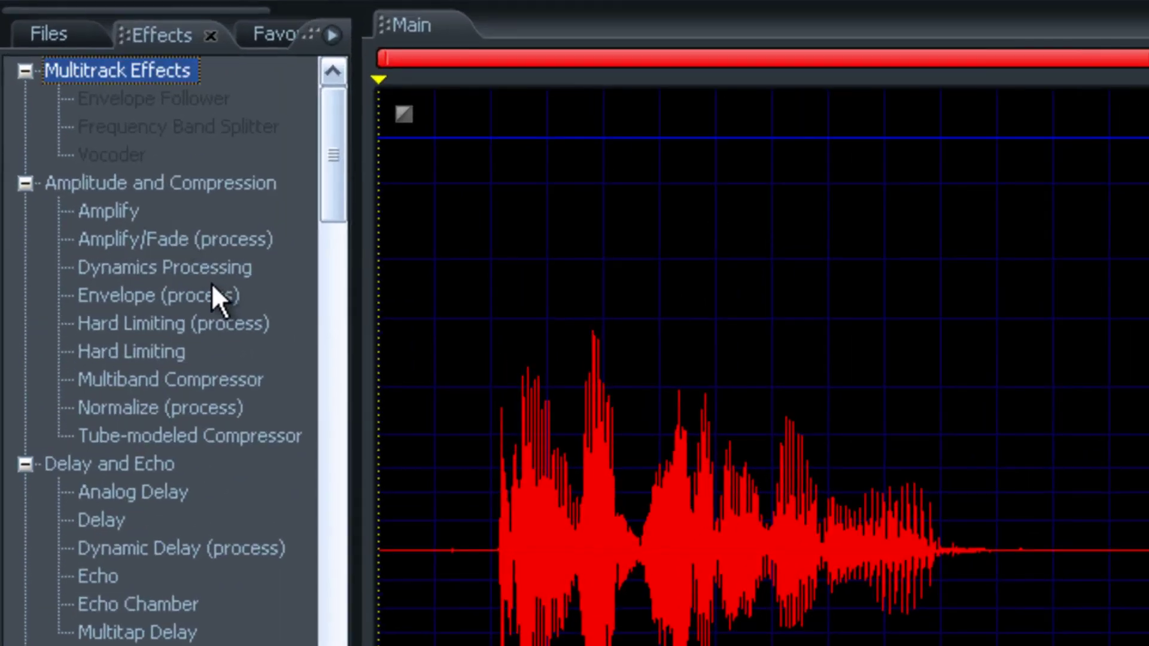
click(117, 272)
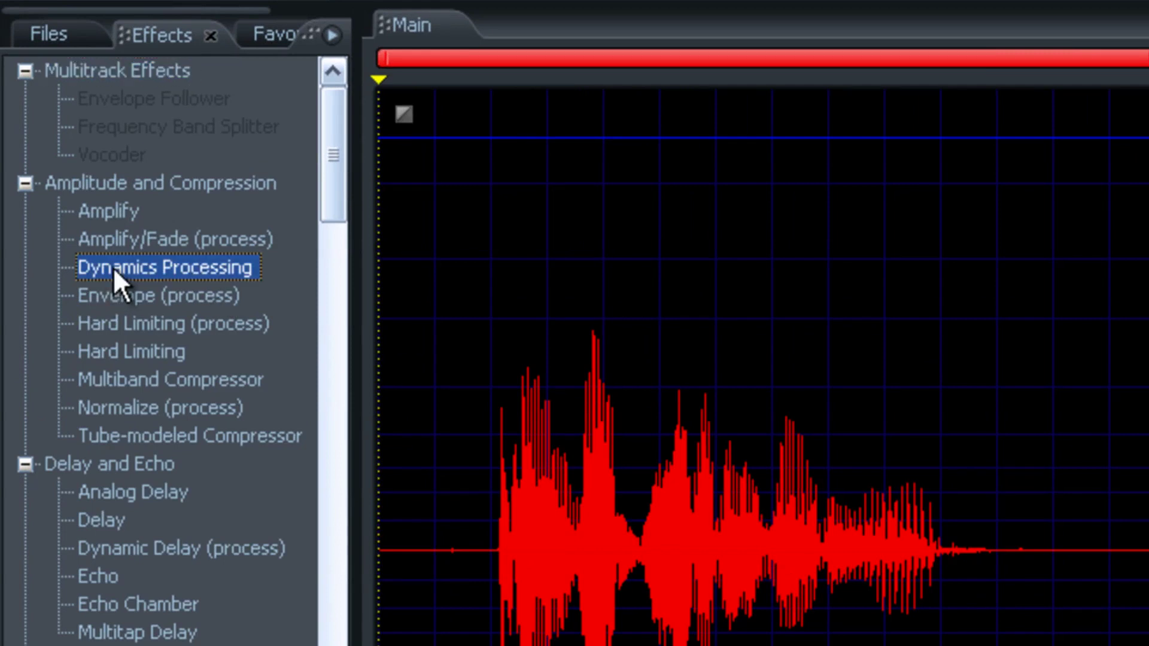
click(975, 397)
key(equal)
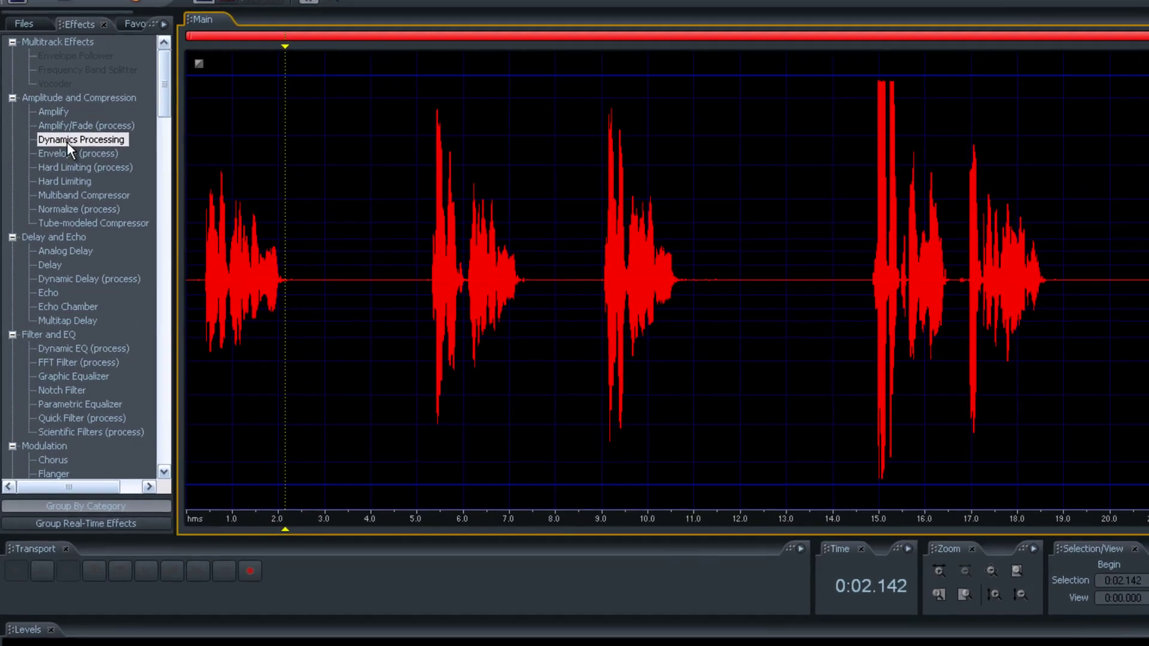
click(59, 162)
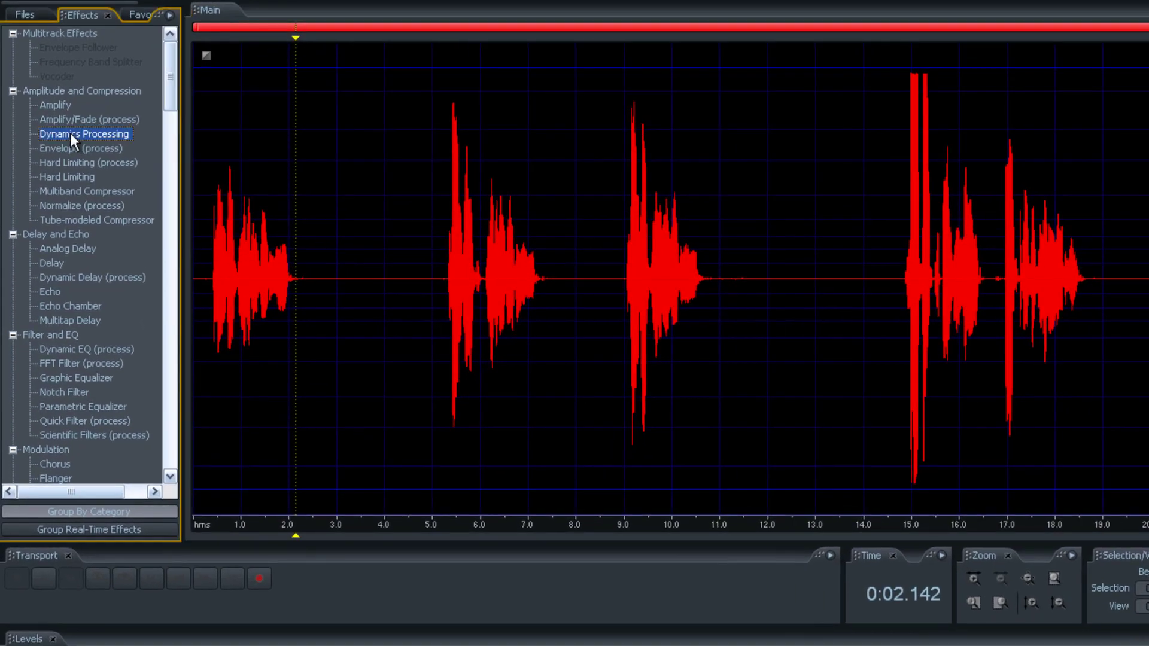
double_click(70, 132)
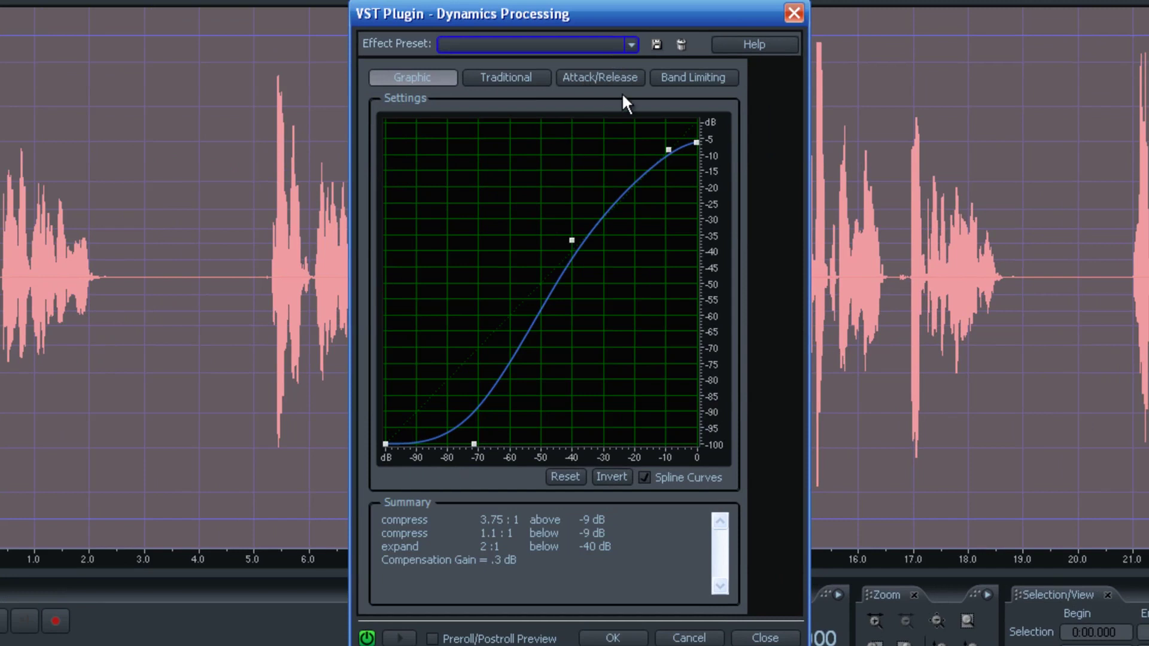
Step: Apply Dynamics Processing to the whole recording with the Compander preset and spline curves turned on
click(630, 43)
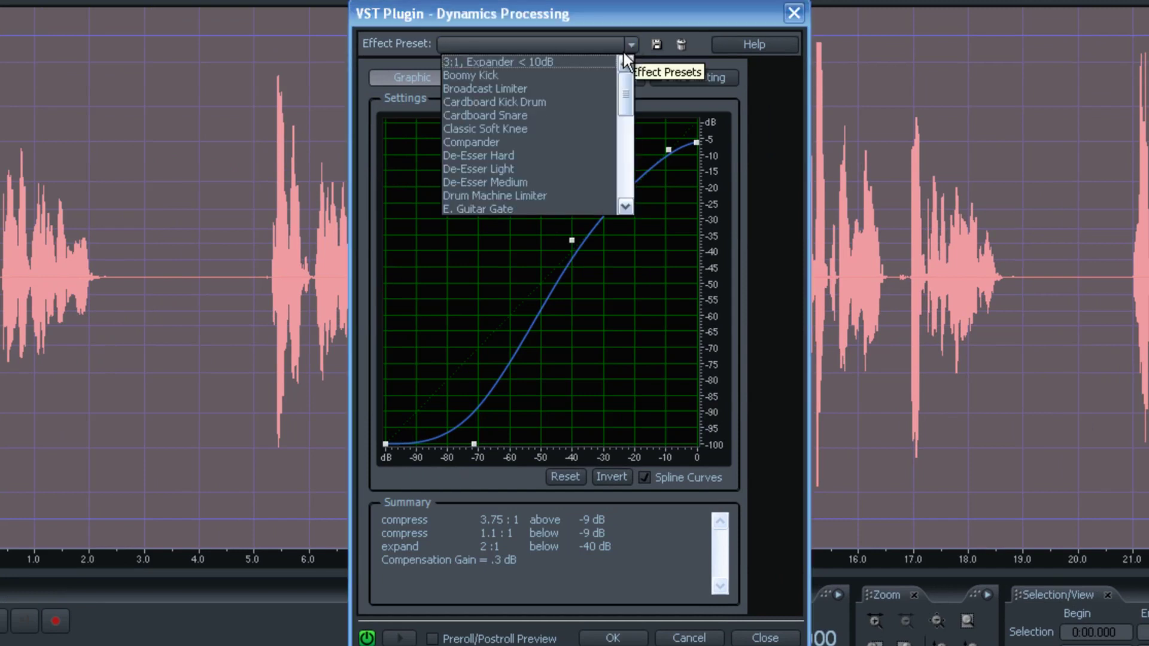
click(513, 142)
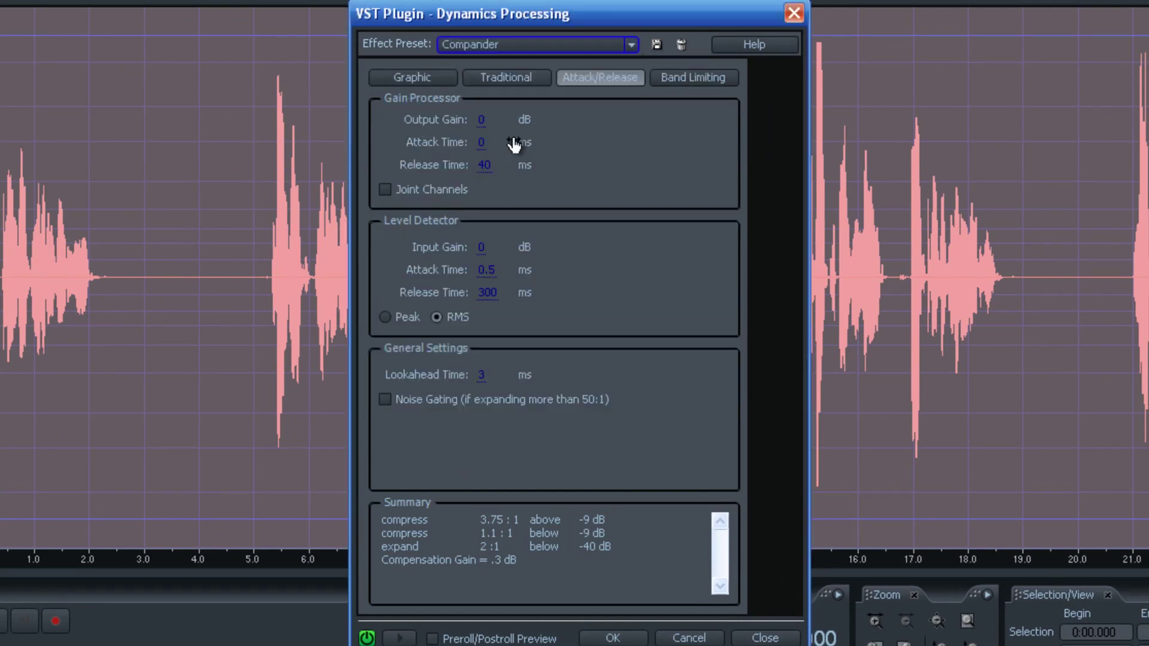
click(429, 76)
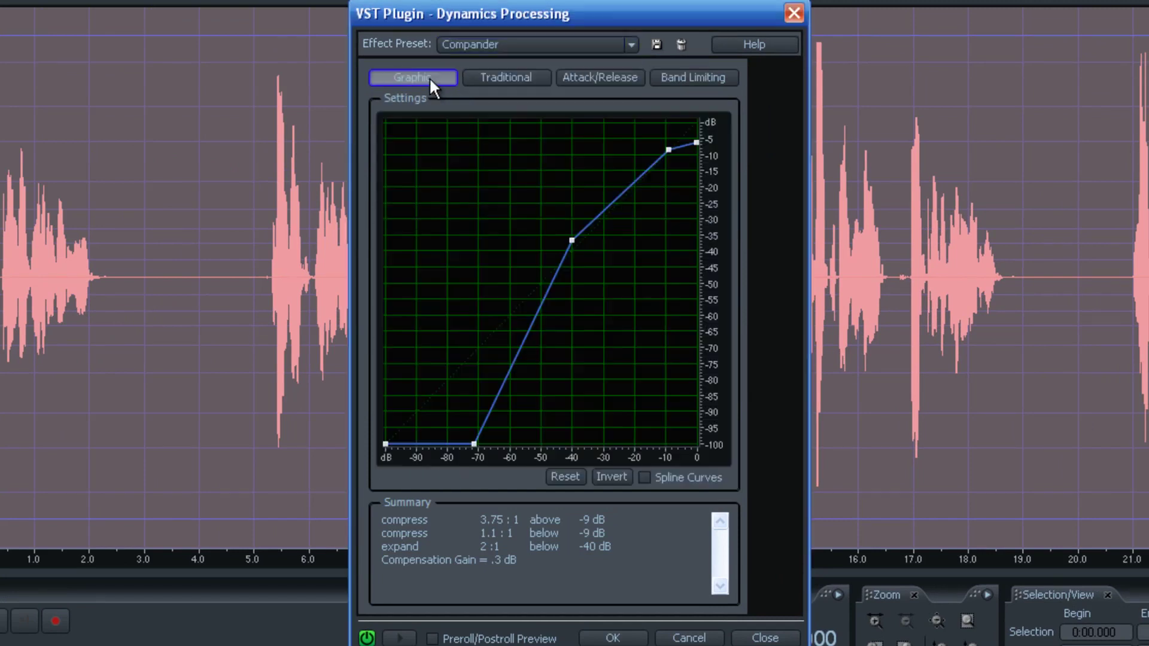
click(644, 477)
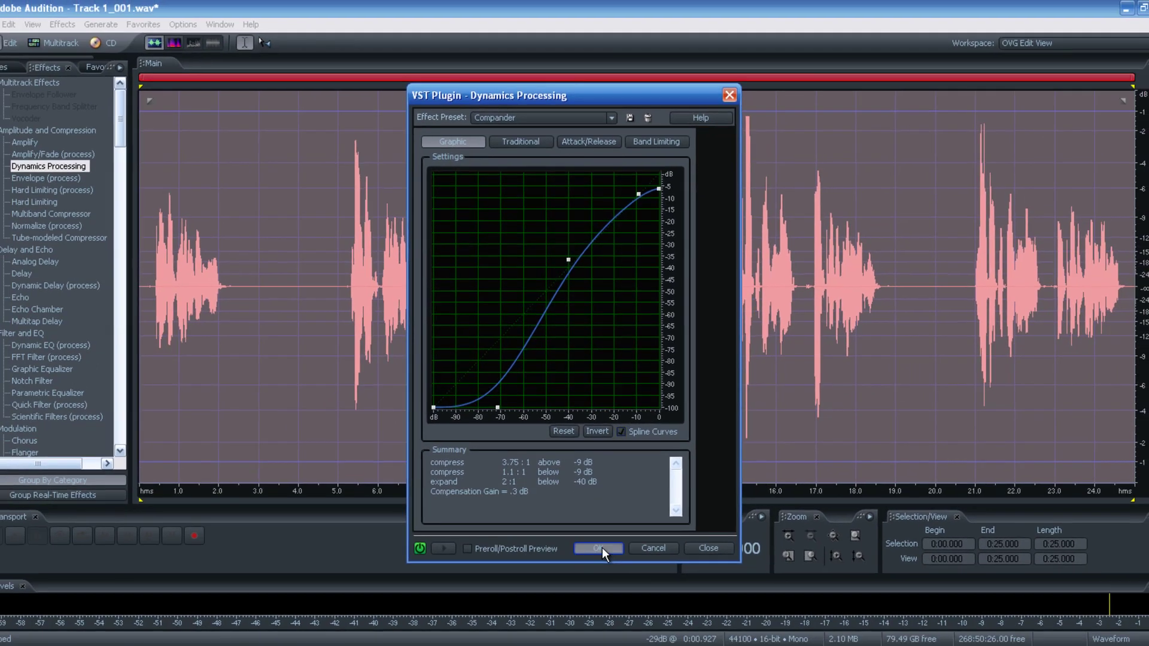
click(607, 604)
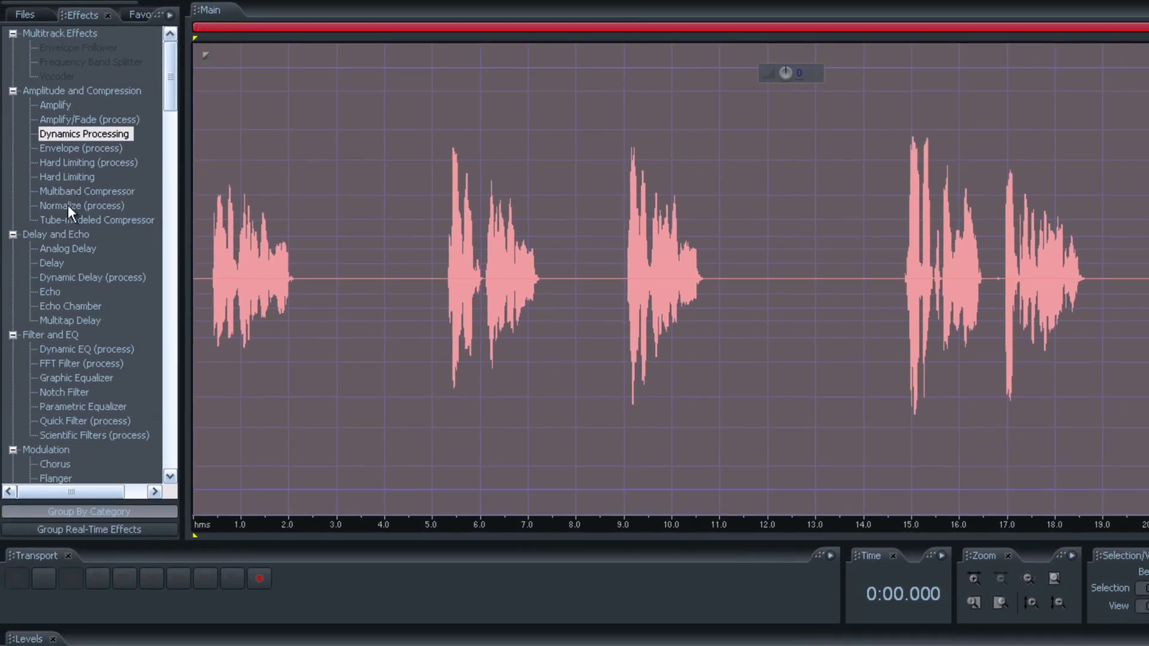
Step: Apply the Multiband Compressor to the whole recording with the Pop Master preset
double_click(67, 190)
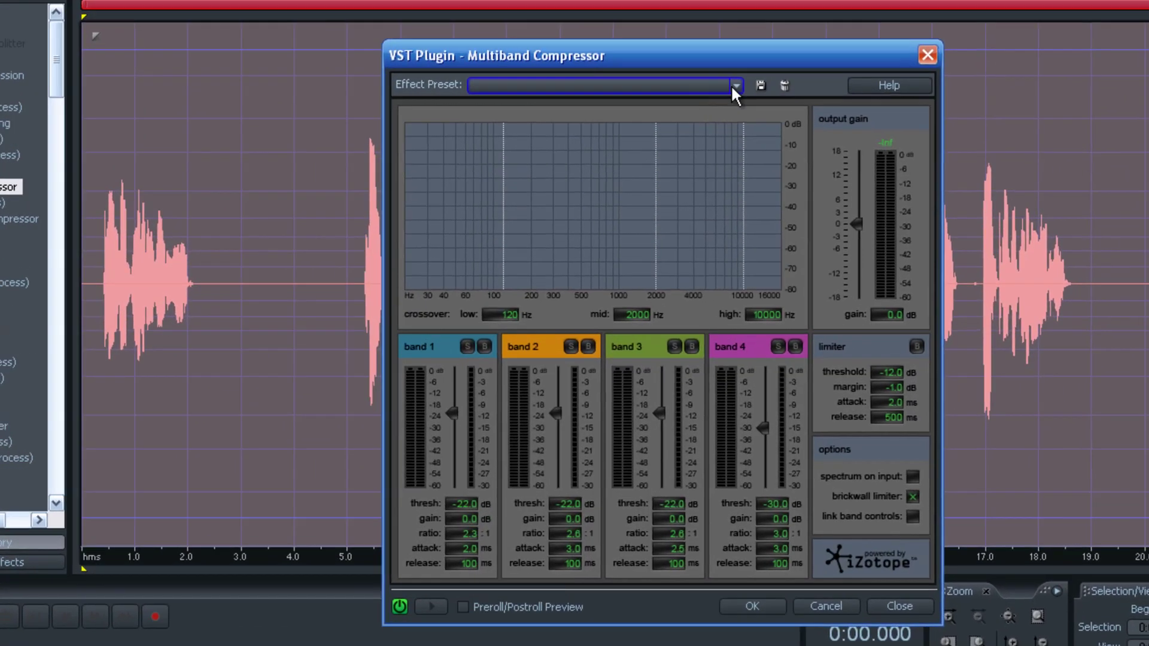
click(782, 100)
drag(781, 159, 780, 191)
drag(673, 180, 674, 199)
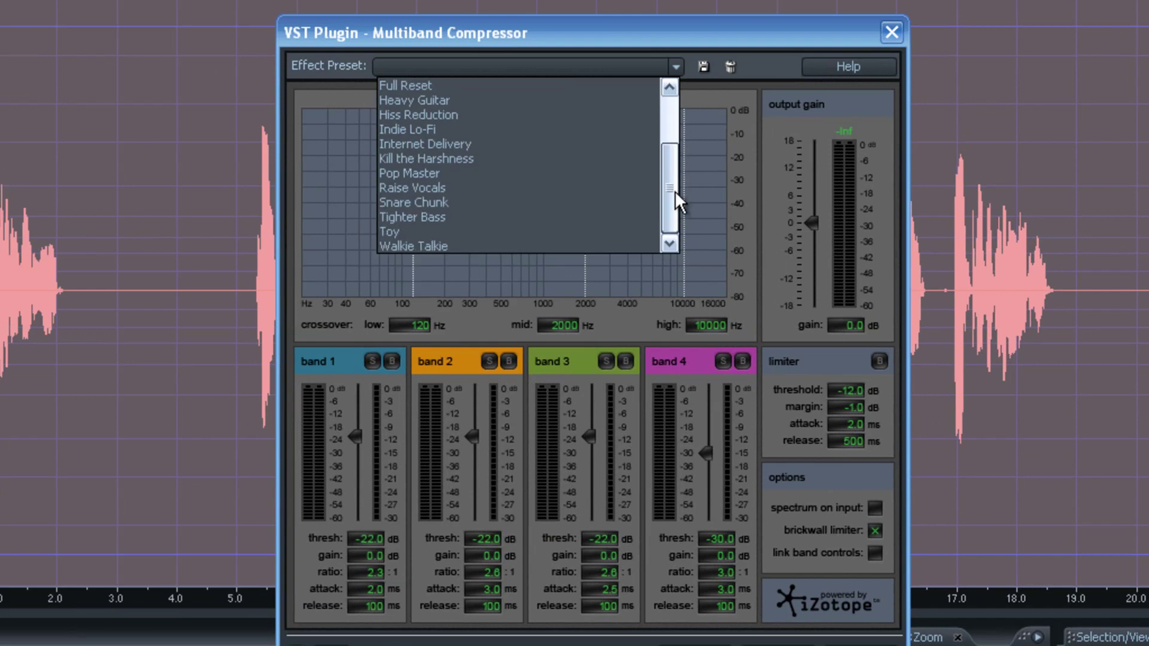
click(432, 173)
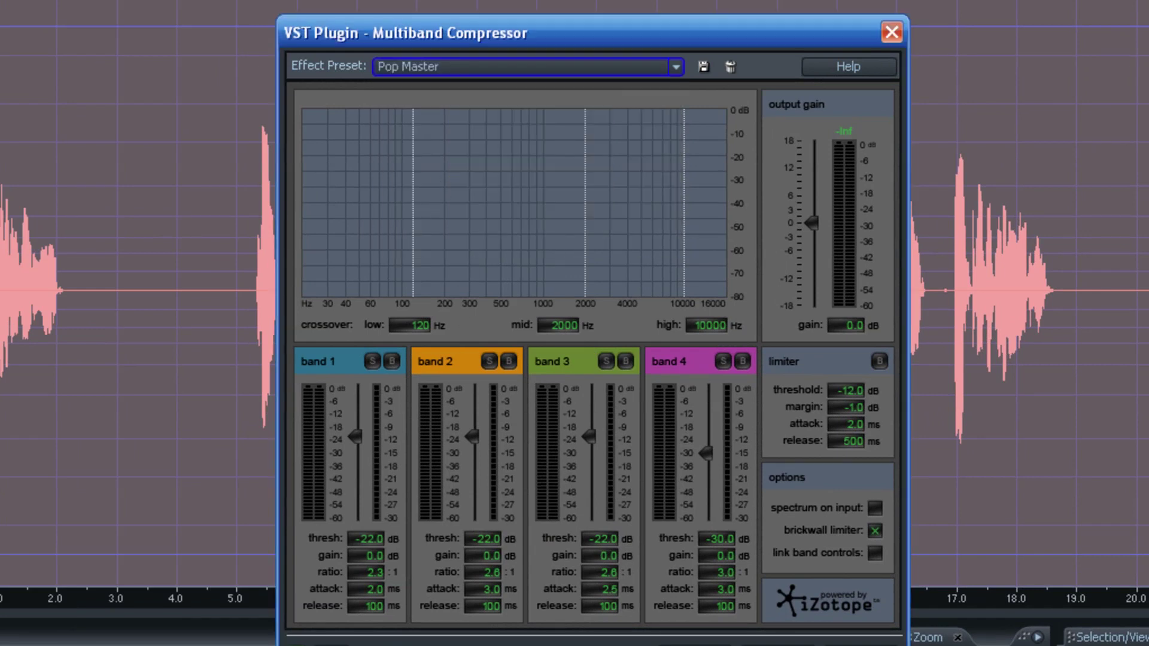
key(Return)
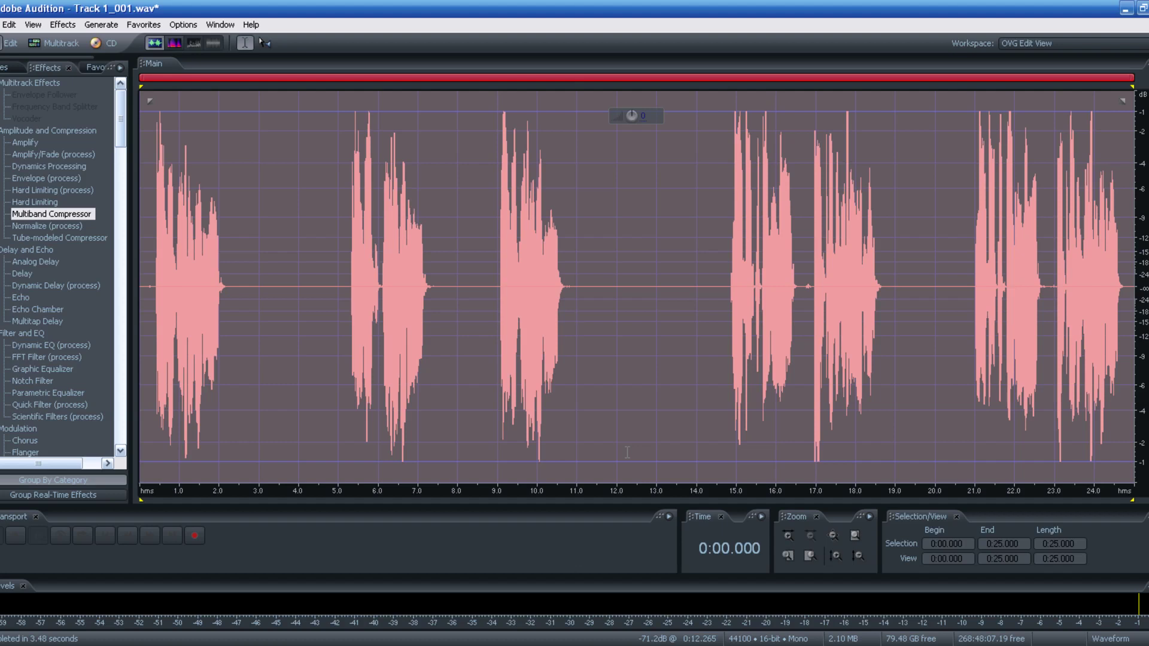
Step: Apply Dynamics Processing again with its last settings and play the recording from about 0:00.393
double_click(27, 167)
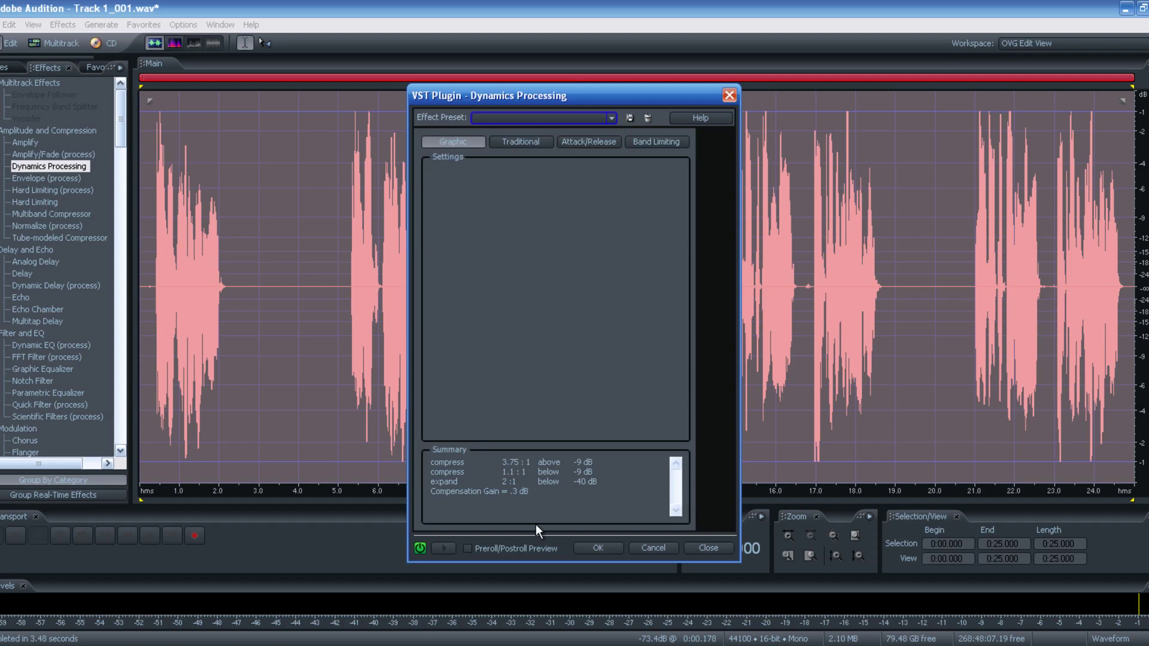
click(600, 548)
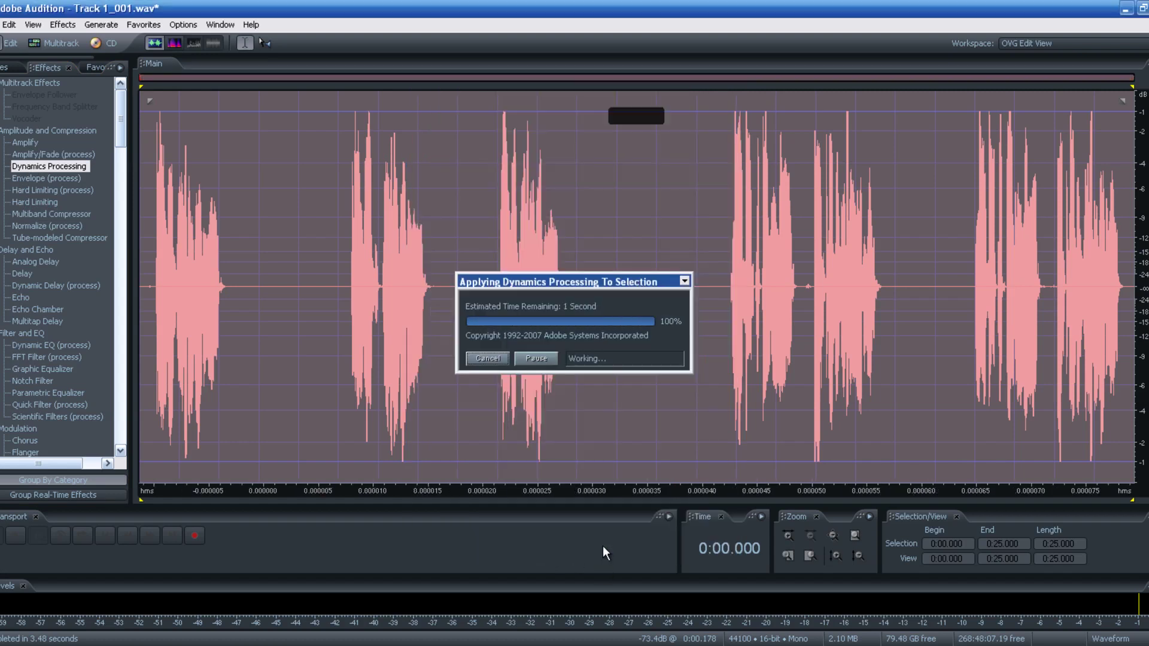
click(155, 275)
key(space)
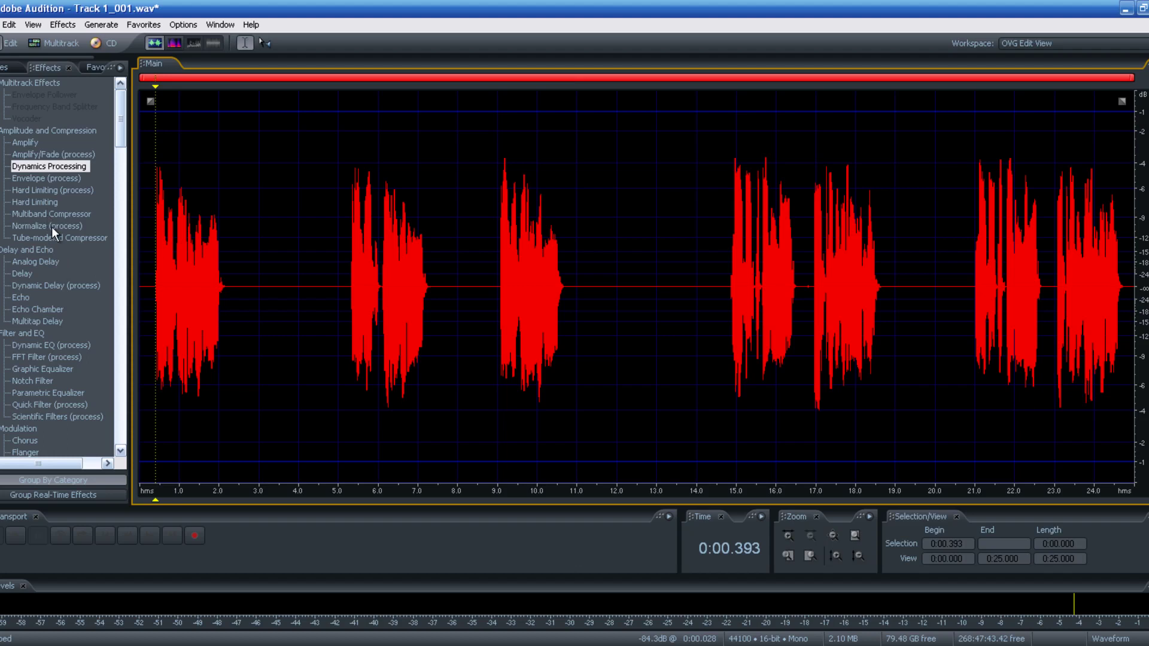
Step: Open the Parametric Equalizer, load the Ray VO Parametric Base Preset and preview the result
click(56, 394)
double_click(55, 390)
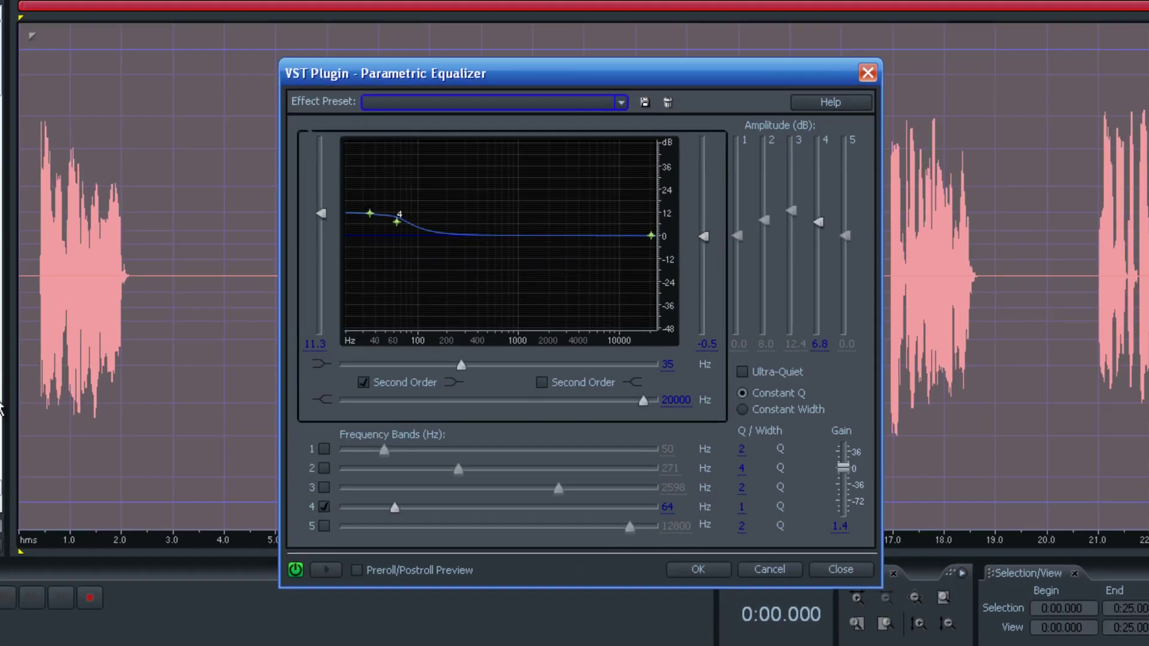
click(632, 63)
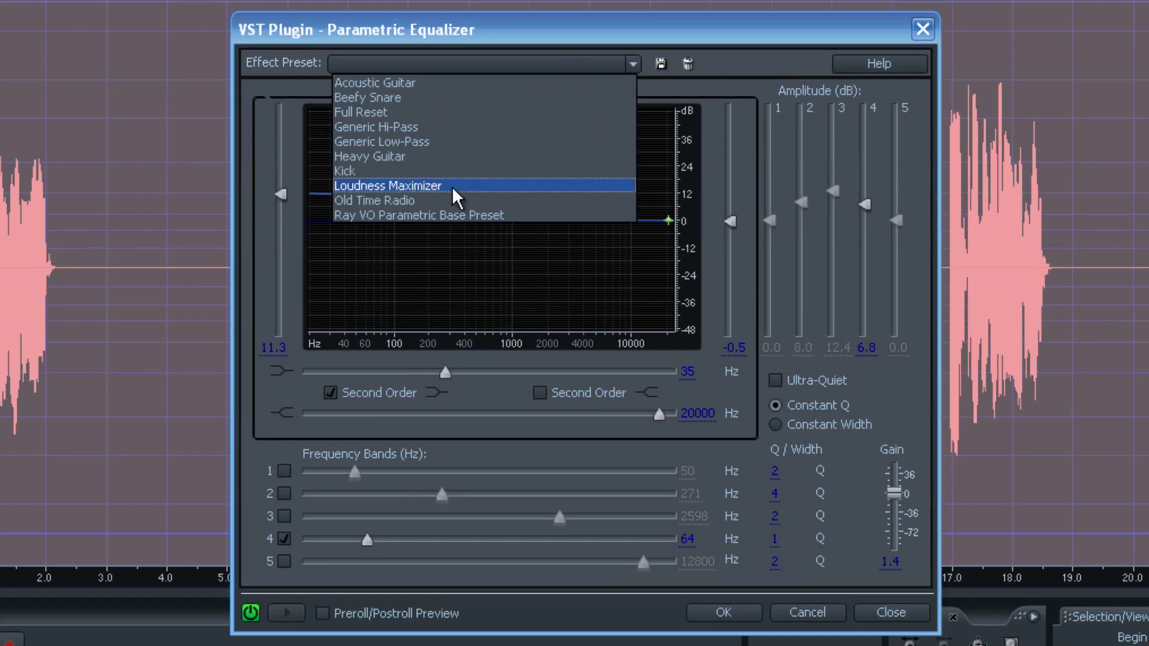
click(430, 219)
click(288, 613)
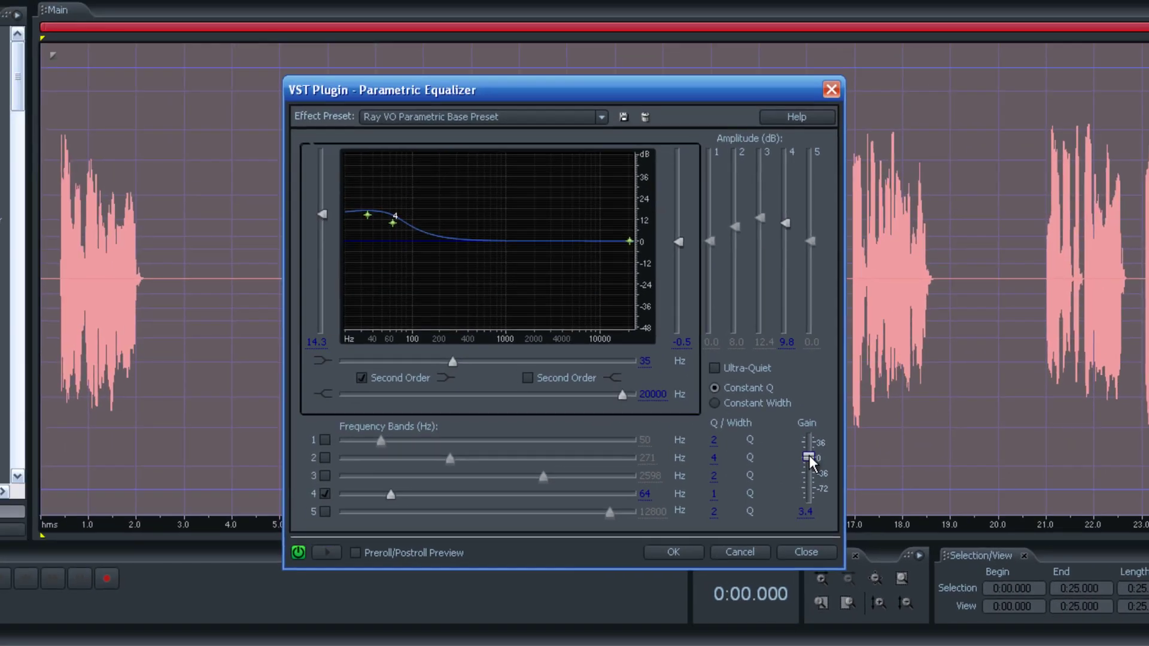
Step: Try an overall gain of -1 in the Parametric Equalizer and dismiss it without applying
drag(809, 458, 809, 460)
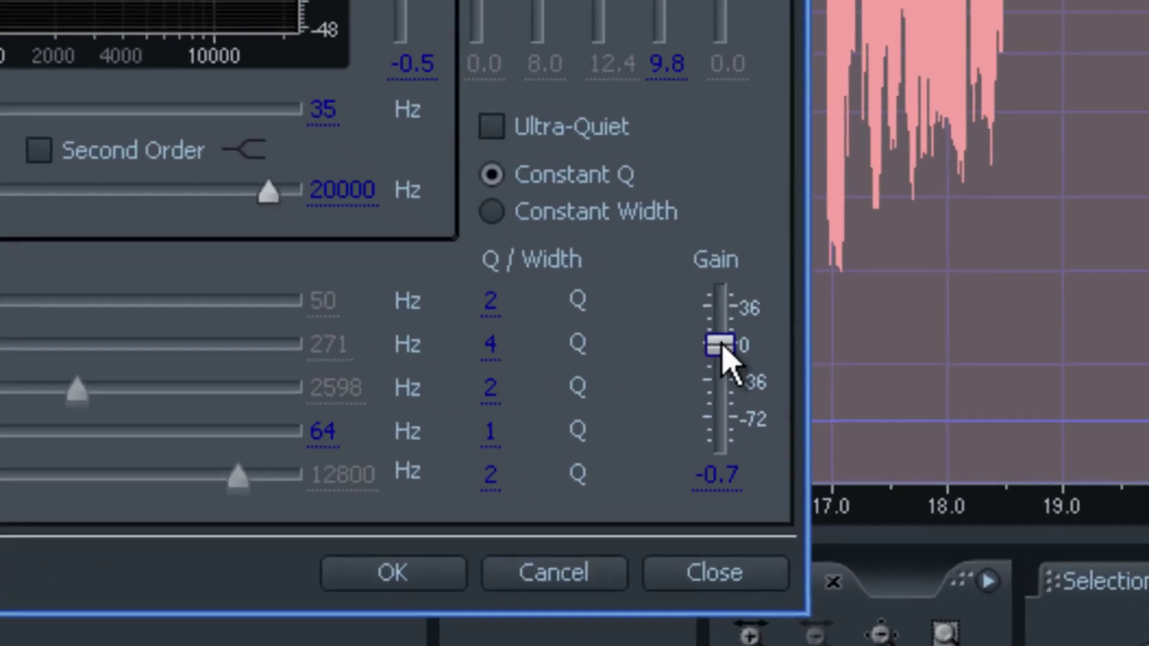
drag(723, 359, 725, 358)
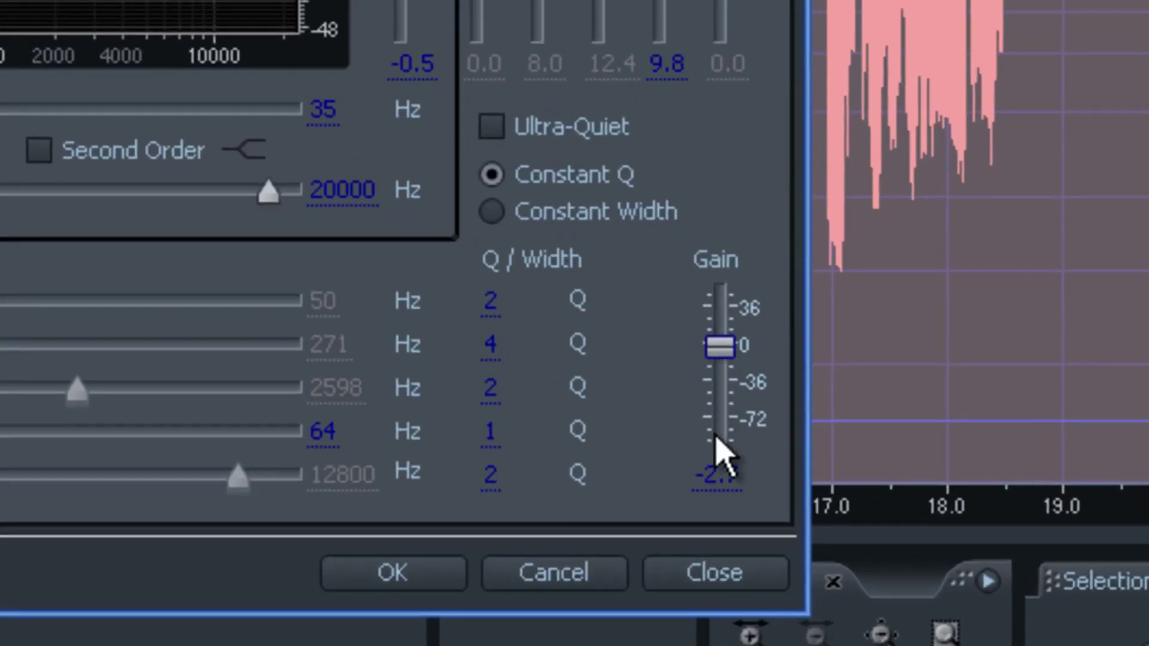
click(715, 474)
text(-1)
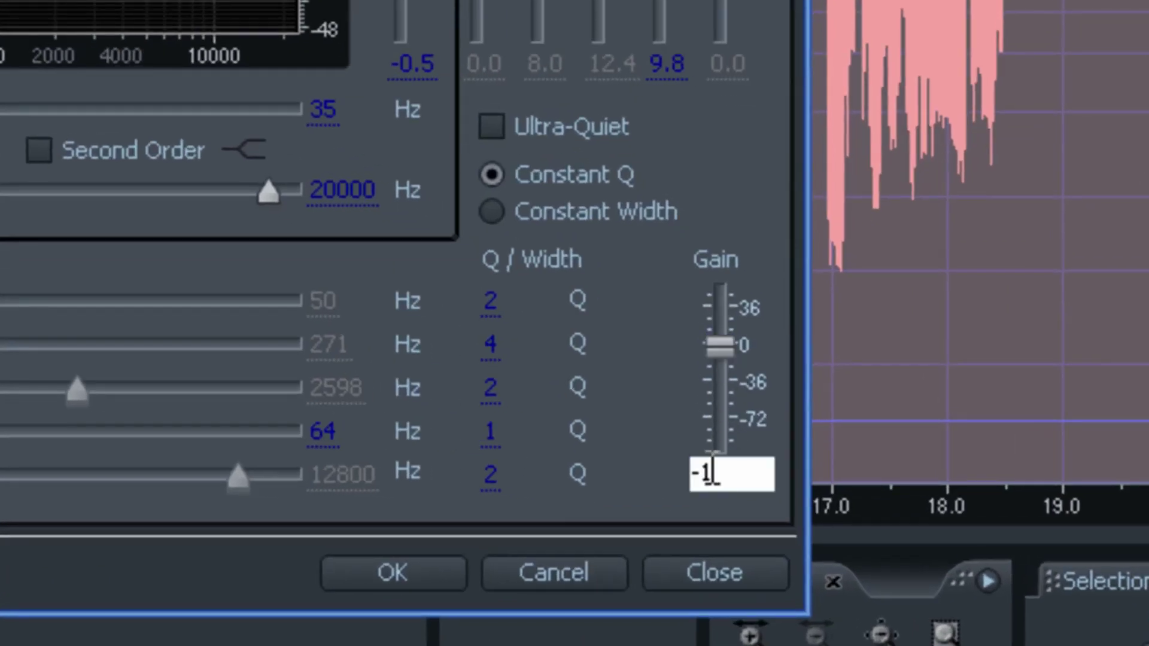
key(Return)
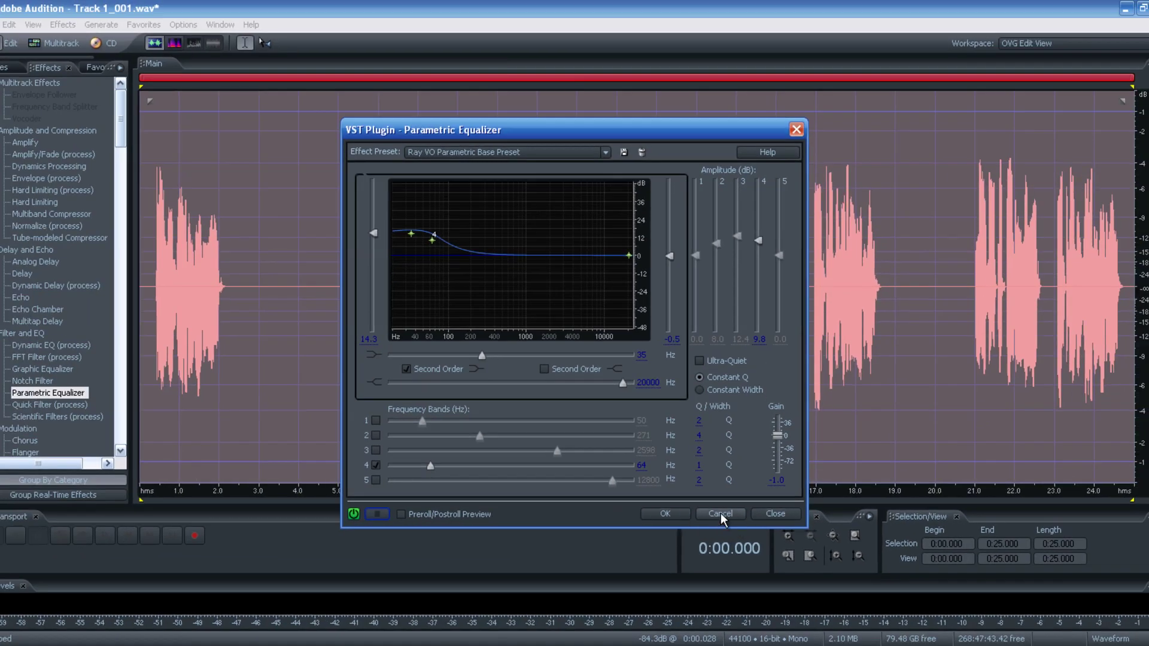
click(720, 513)
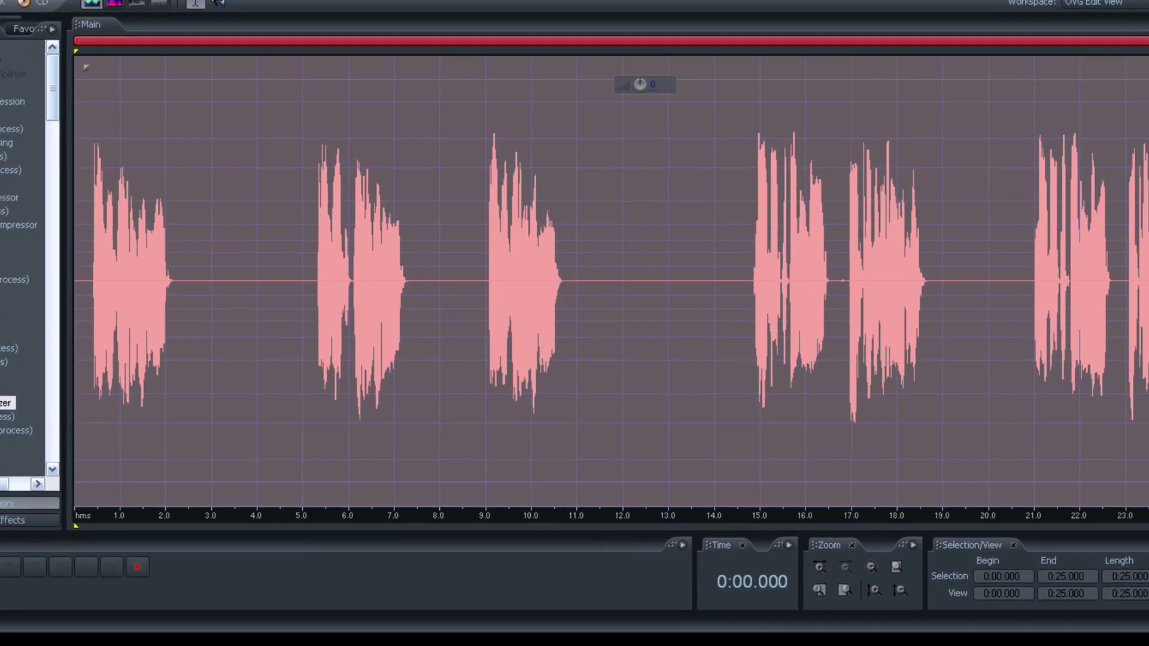
Step: Reopen the Parametric Equalizer, set its overall gain to -5, preview the sound and apply the effect to the whole recording
key(Return)
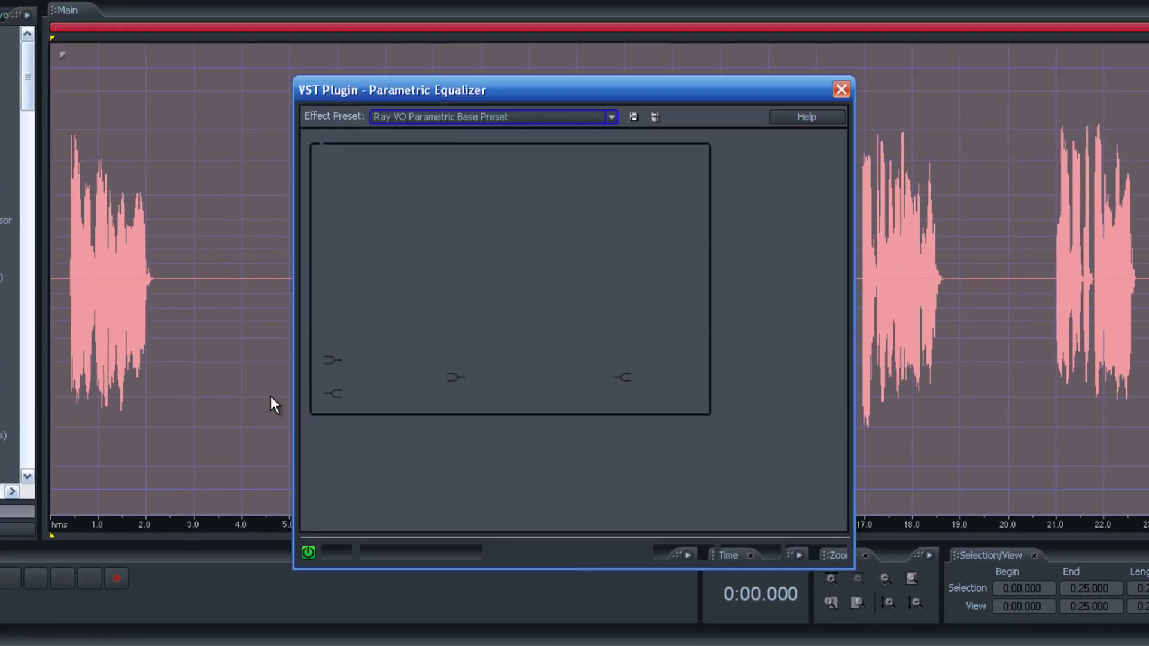
mouse_move(819, 457)
mouse_down()
mouse_move(820, 476)
mouse_move(819, 464)
mouse_up()
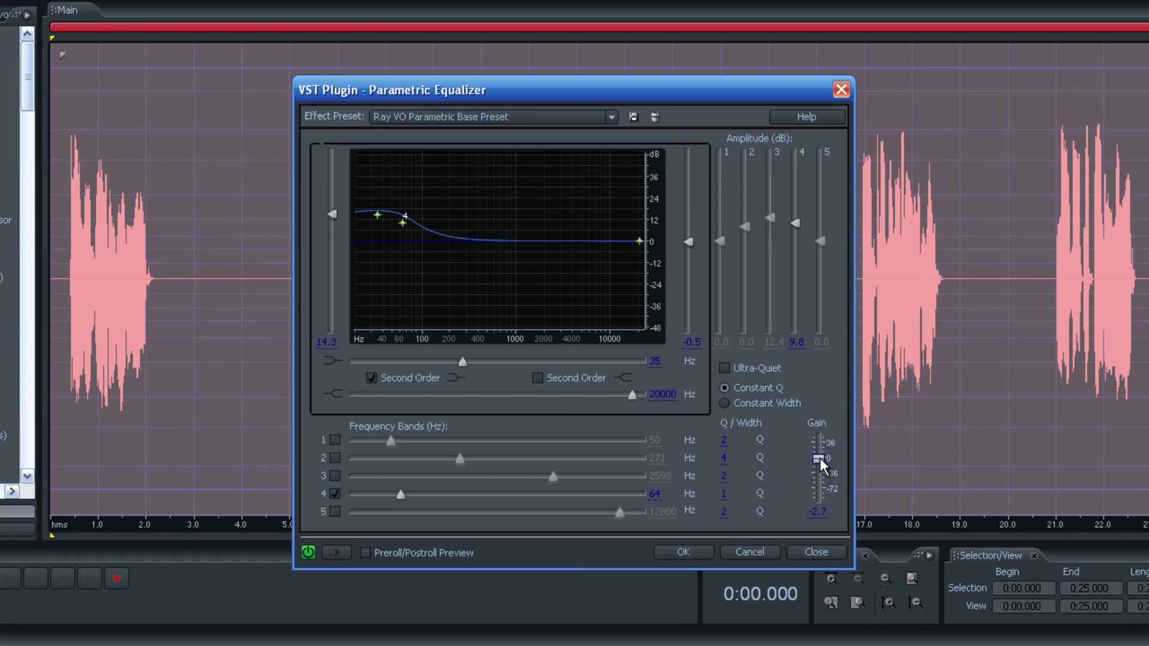
click(817, 512)
text(-5)
key(Return)
click(341, 554)
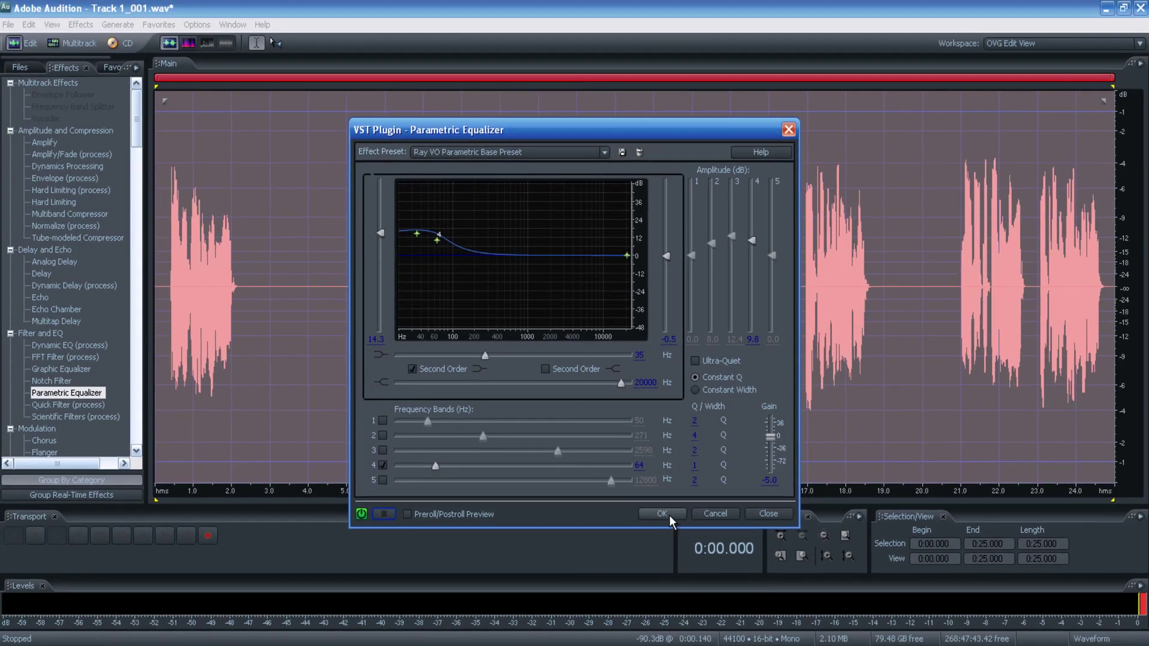
click(662, 513)
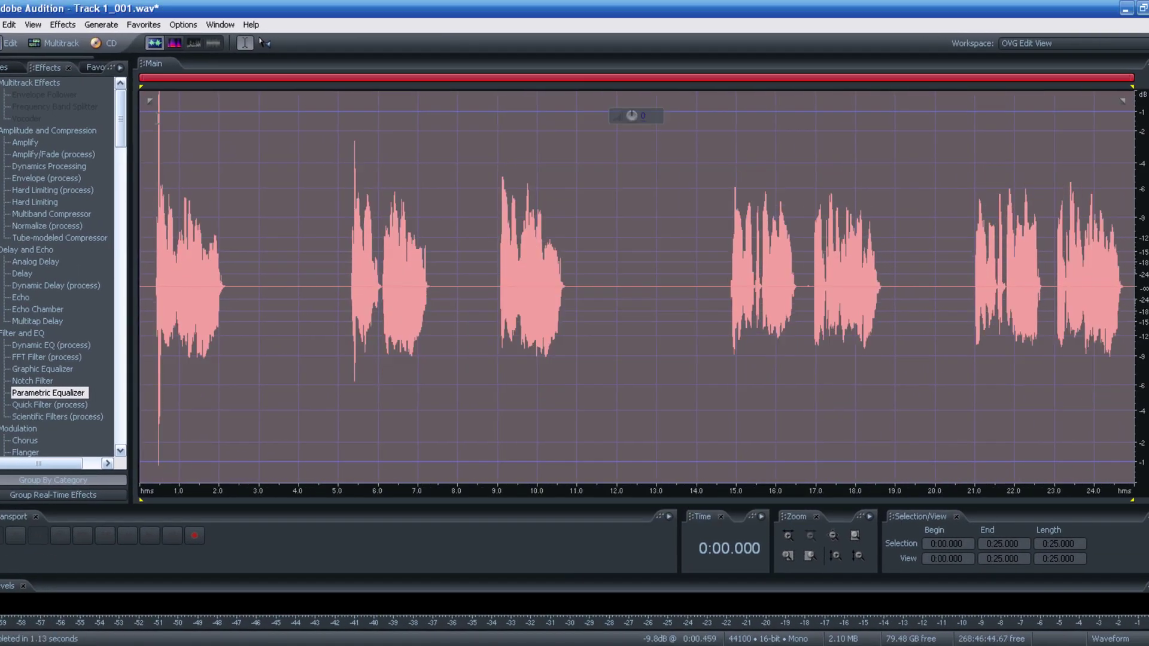
Step: Lower the volume of the sharp spike at the start of the first phrase and play it back
key(equal)
key(equal)
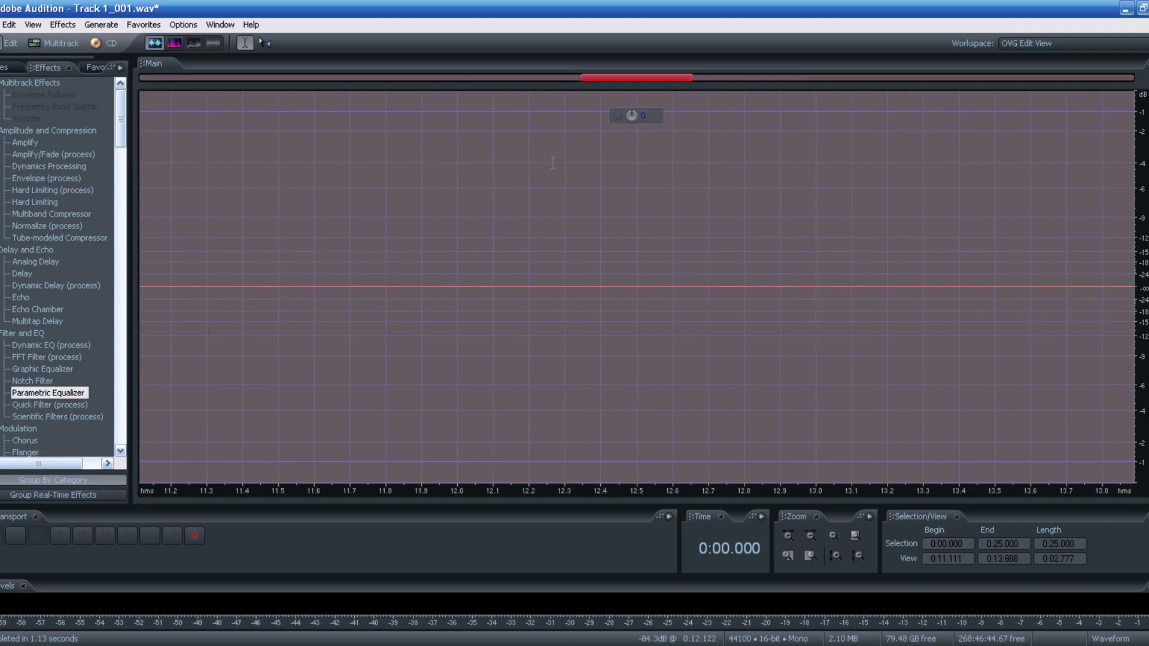
drag(605, 78, 146, 79)
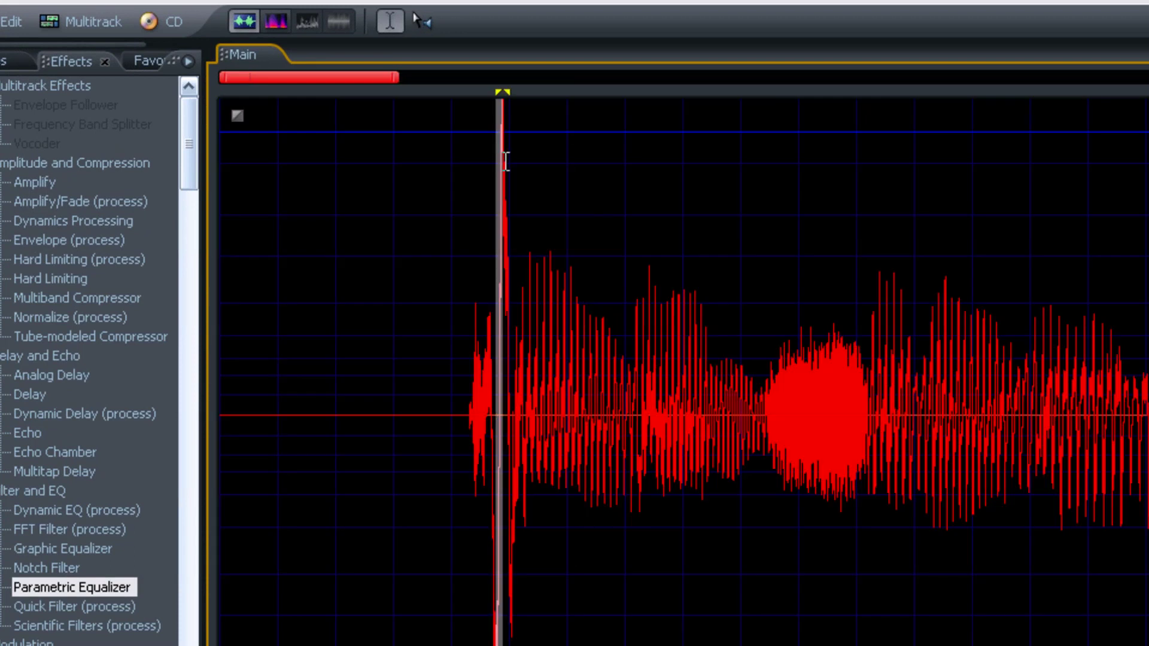
click(398, 140)
drag(494, 140, 489, 144)
click(406, 396)
key(space)
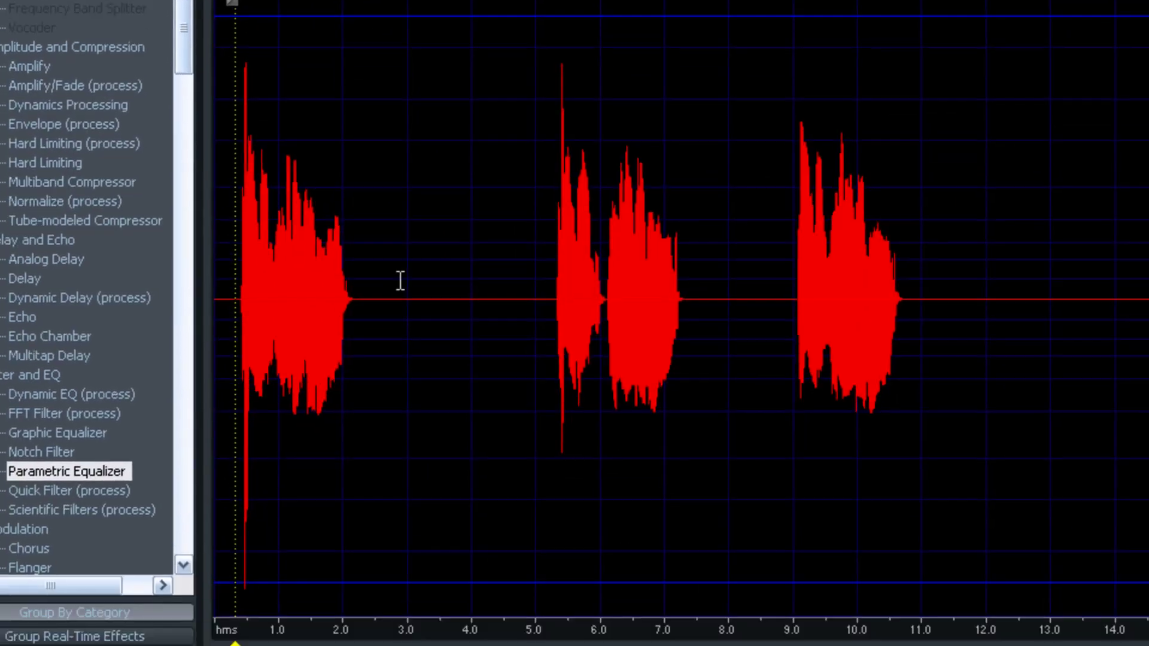
Step: Shorten three silent gaps between phrases by deleting 3.0–5.0 s, 9.0–12.0 s and a 1.5 s stretch starting at 14.0 s
drag(360, 299, 536, 323)
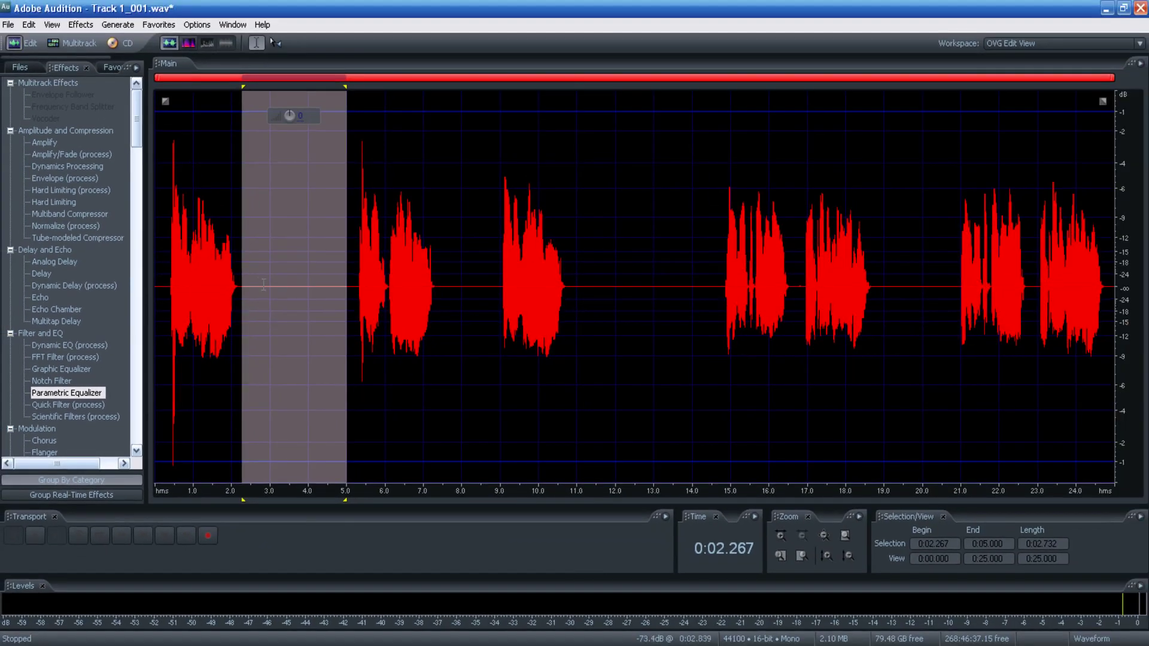
drag(269, 286, 343, 291)
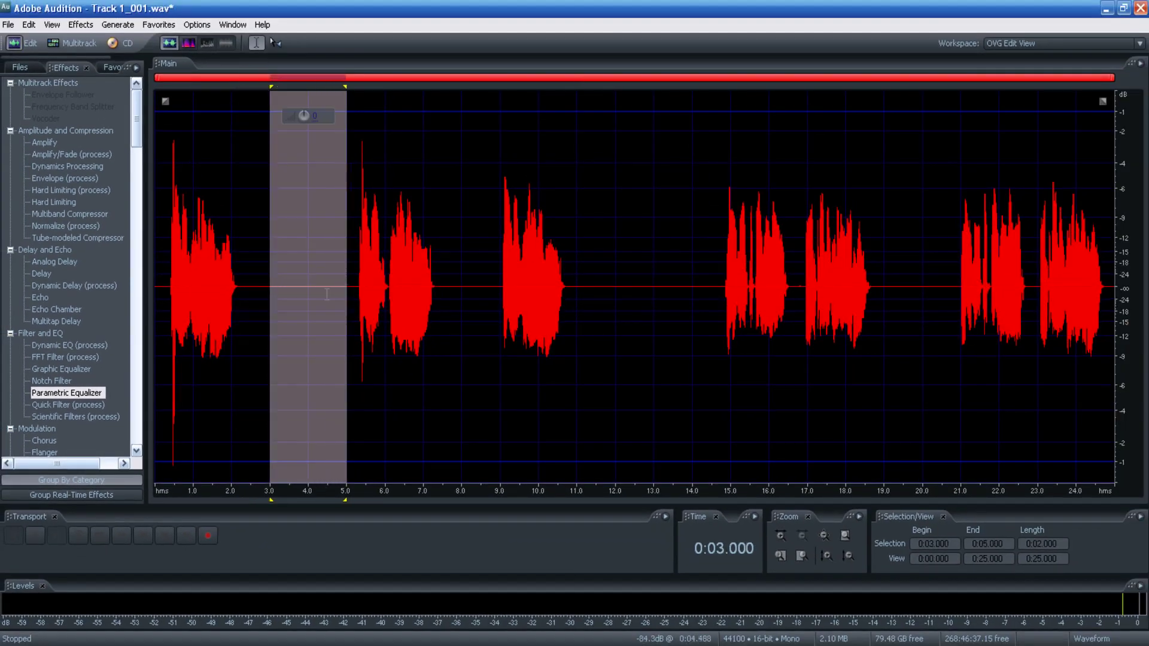
key(Delete)
drag(530, 287, 655, 293)
key(Delete)
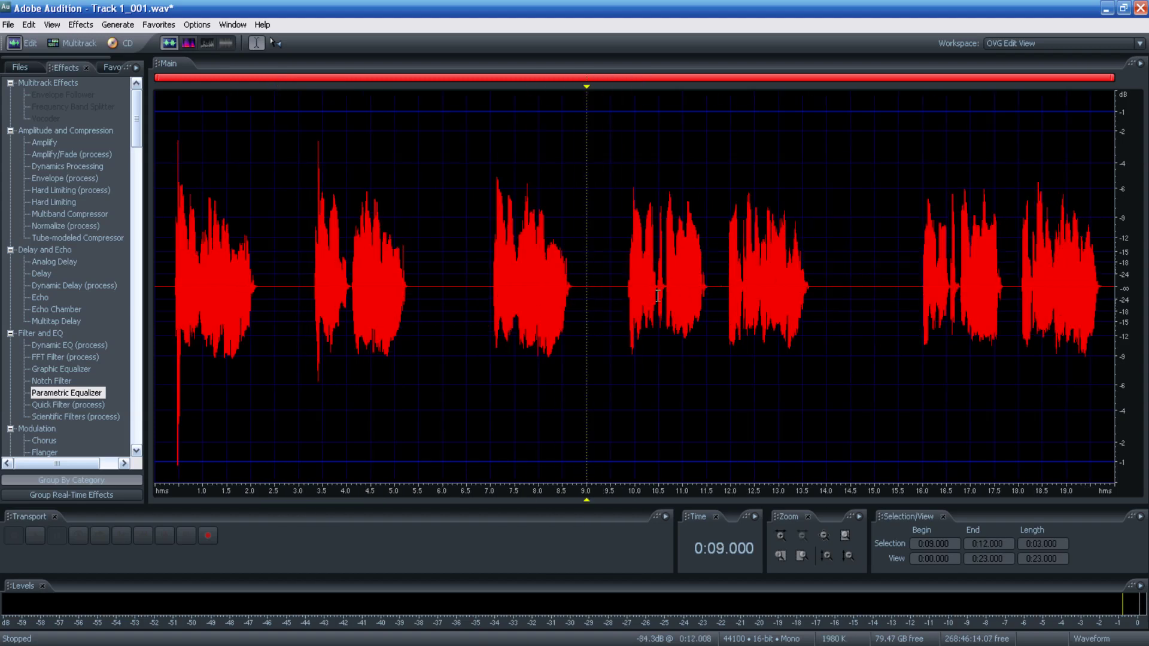
drag(827, 287, 896, 286)
key(Delete)
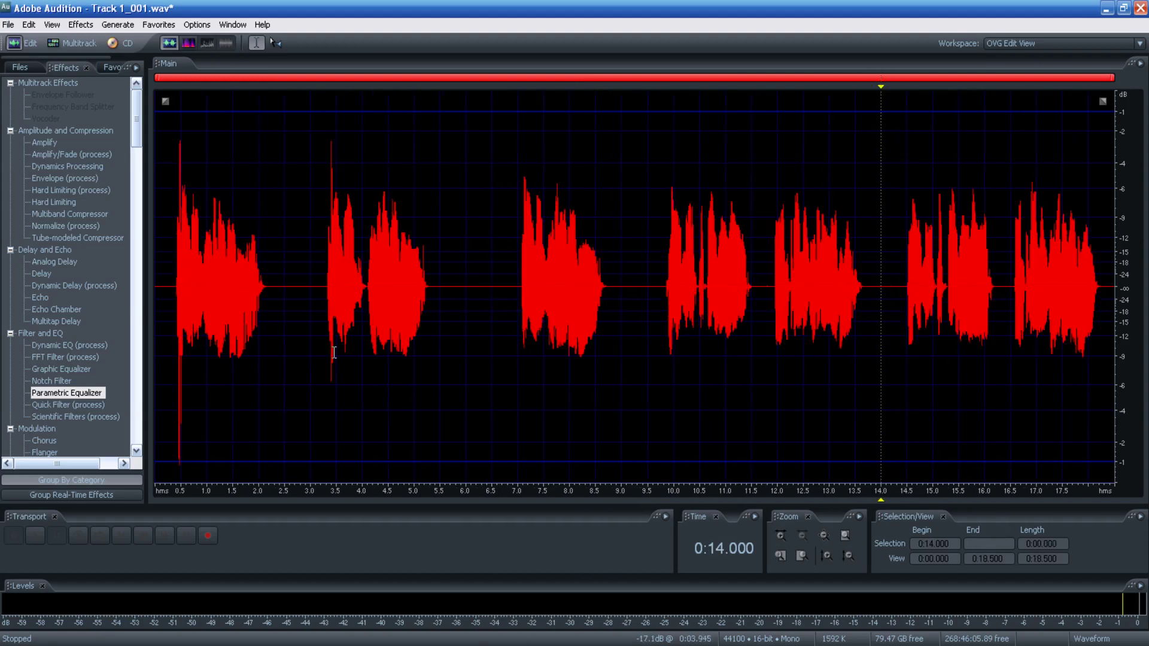
Step: Reduce the level of the first phrase's opening peak, from 0.416 to 0.500 s, by about 3.1 dB and play the phrase
drag(181, 408, 177, 409)
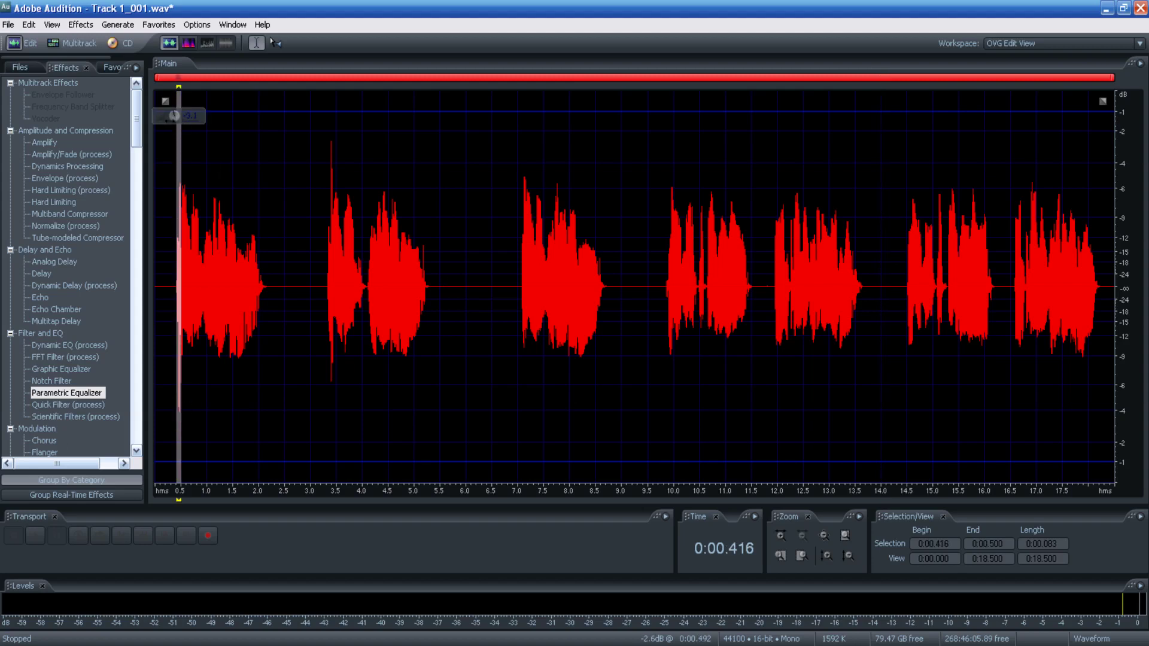
click(160, 271)
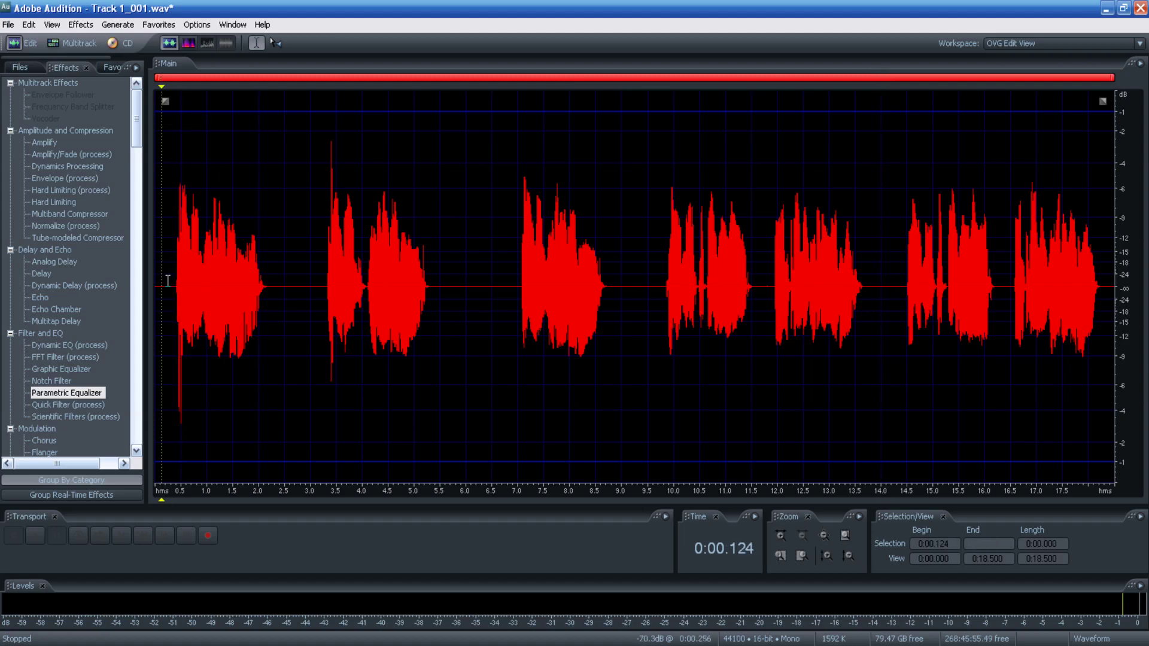
key(space)
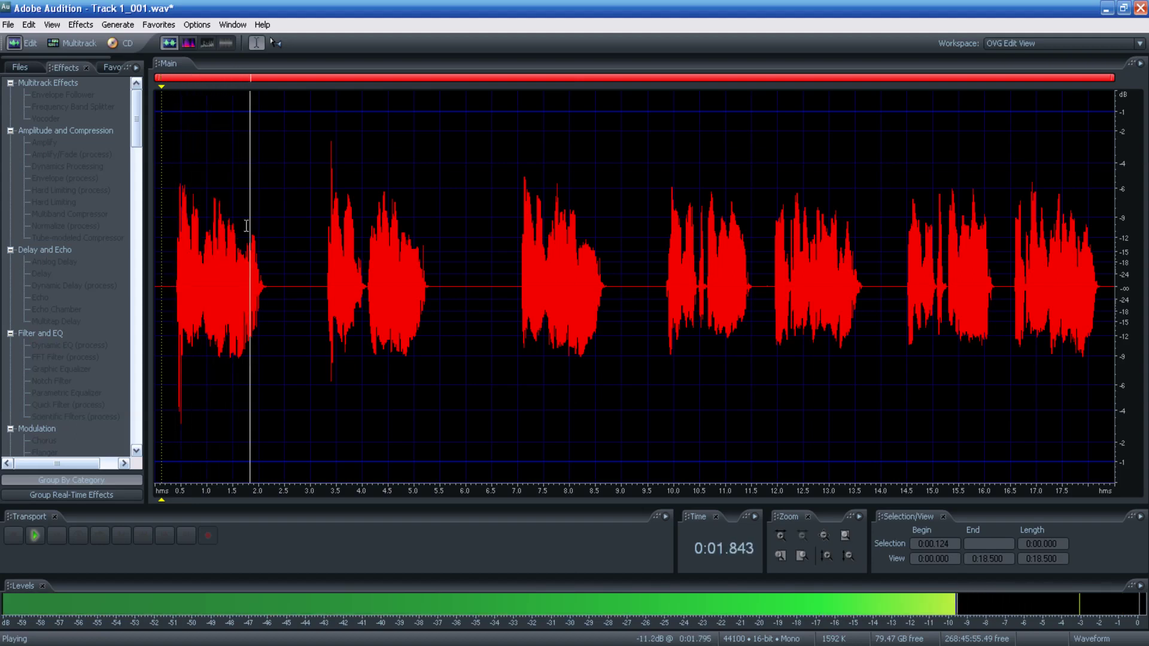
key(space)
Step: Switch to the multitrack session and move the voice-over clip on Track 1 to the beginning of the timeline
click(56, 45)
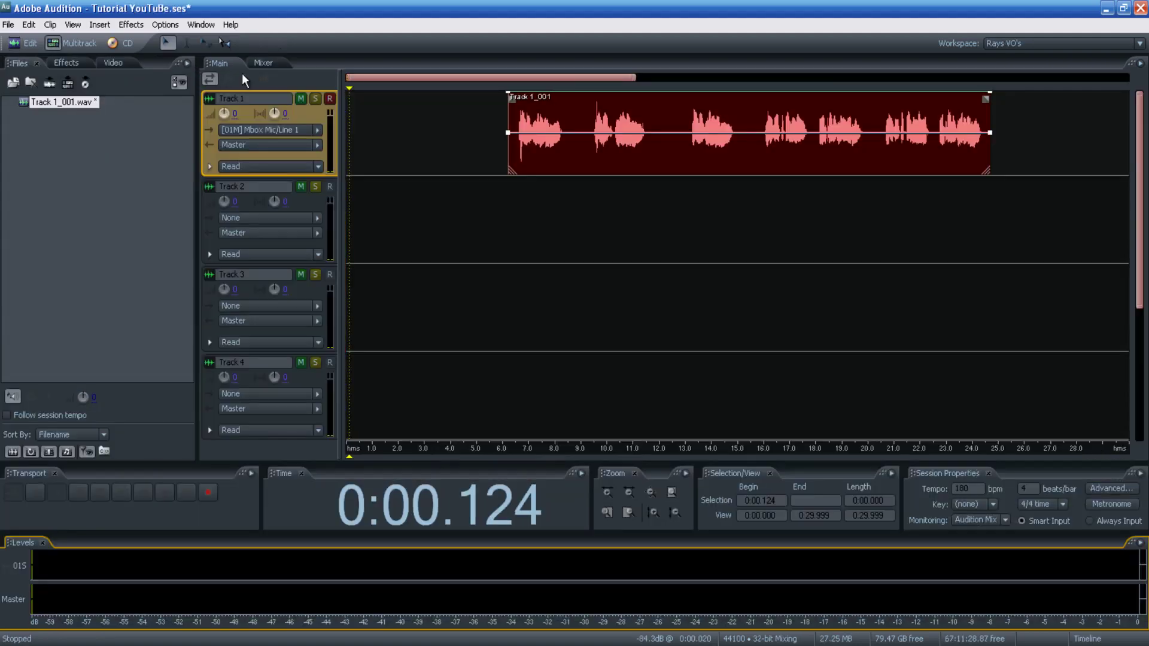
drag(626, 153, 416, 138)
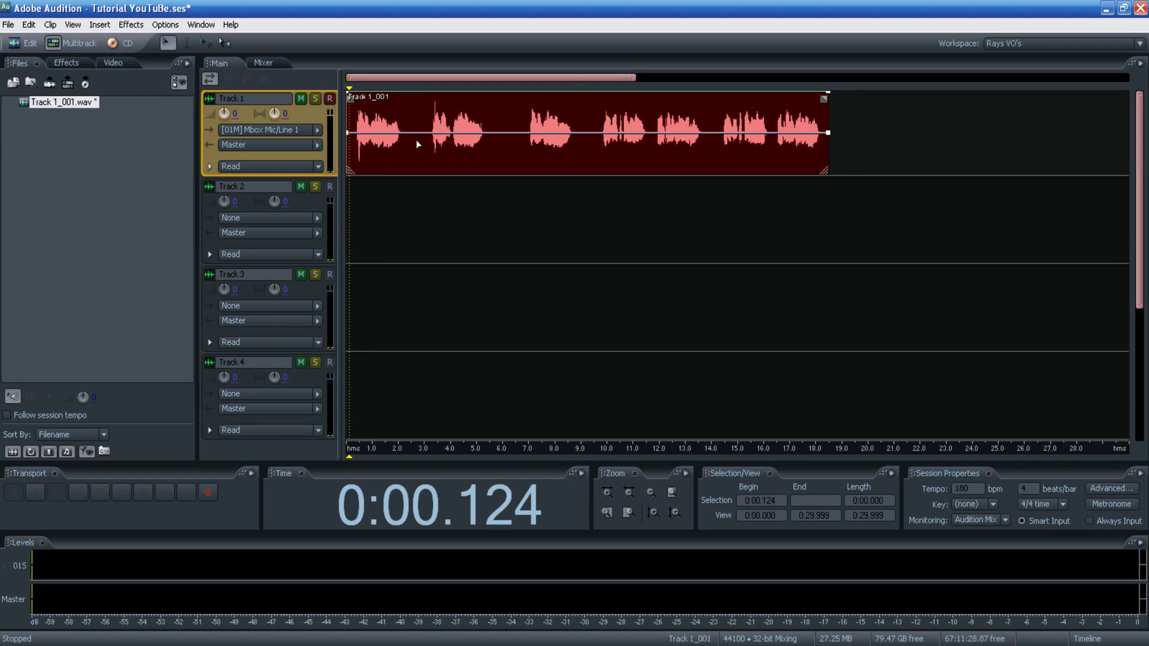
Step: Play the session from the start and skip ahead to about 9.7 s and 14.2 s to review the edited phrases
key(Home)
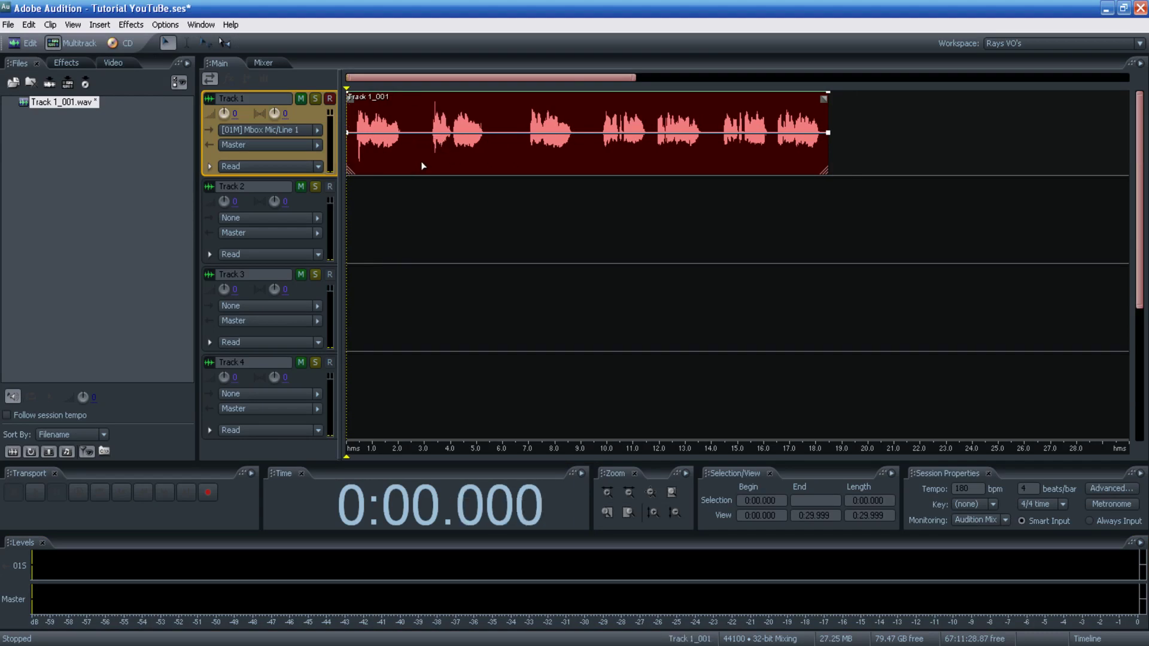
key(space)
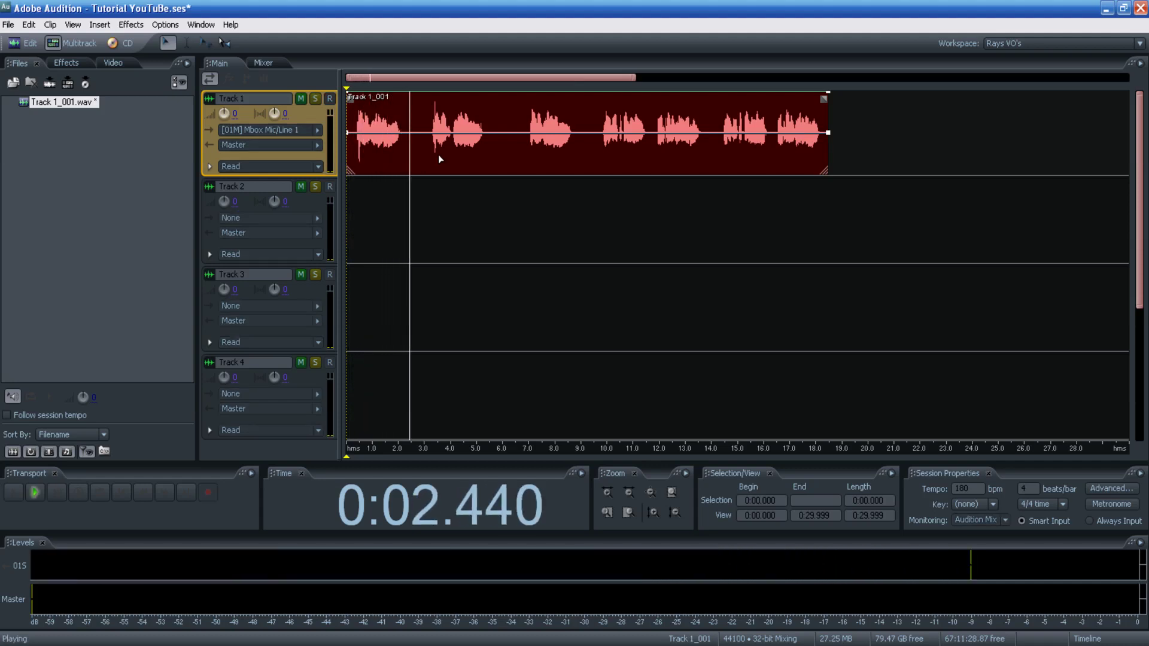
click(599, 124)
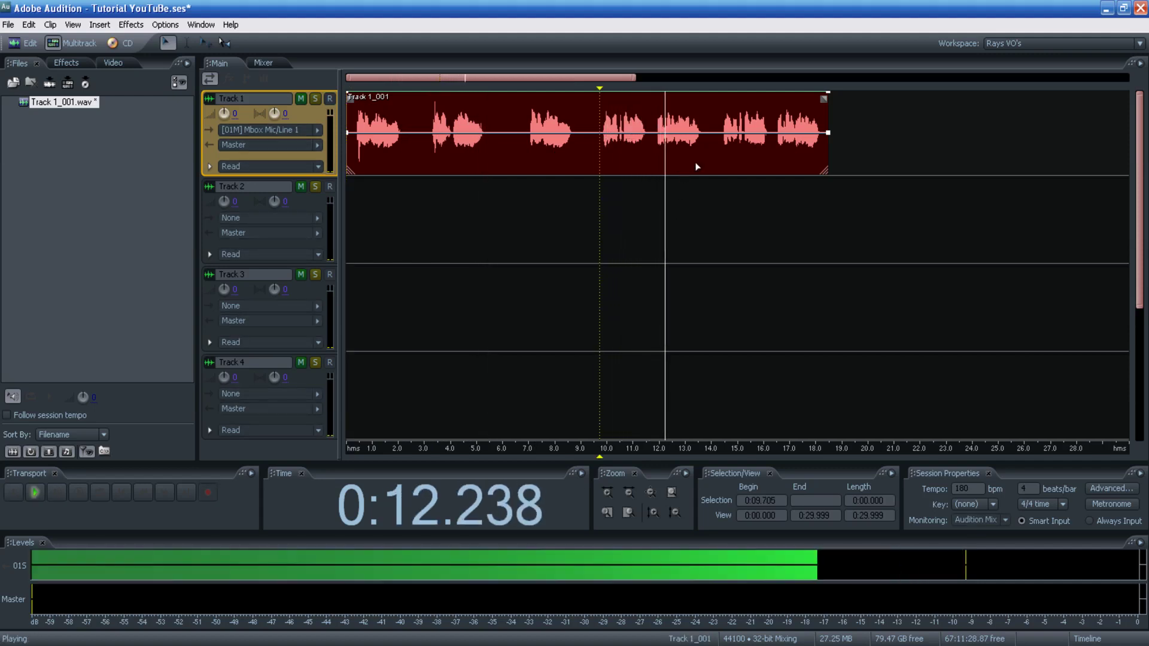
click(718, 130)
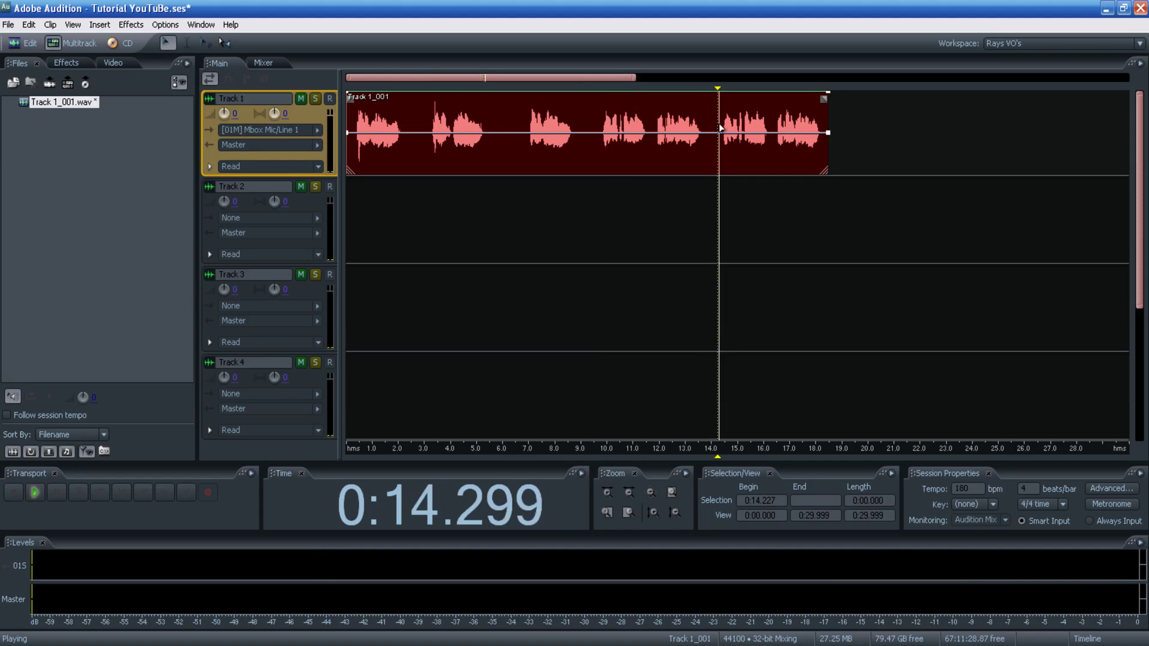